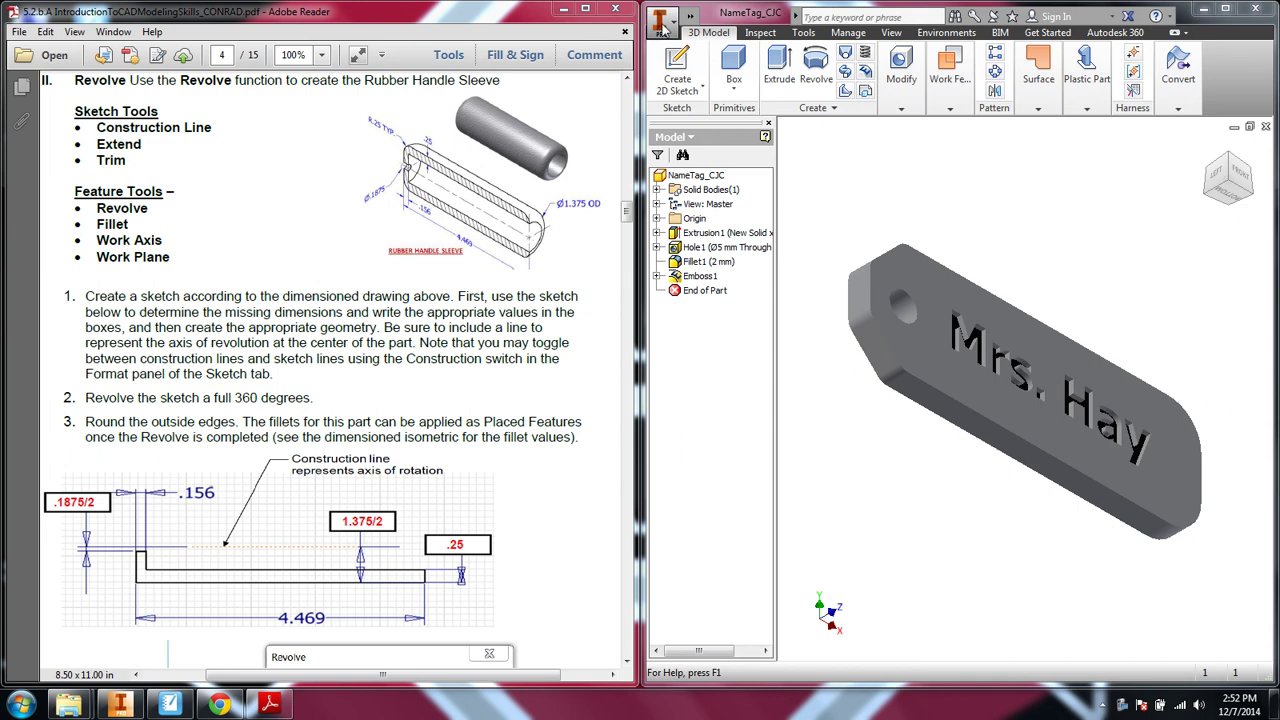
# Create a new blank part file, Part5, from the application menu.
pyautogui.click(662, 24)
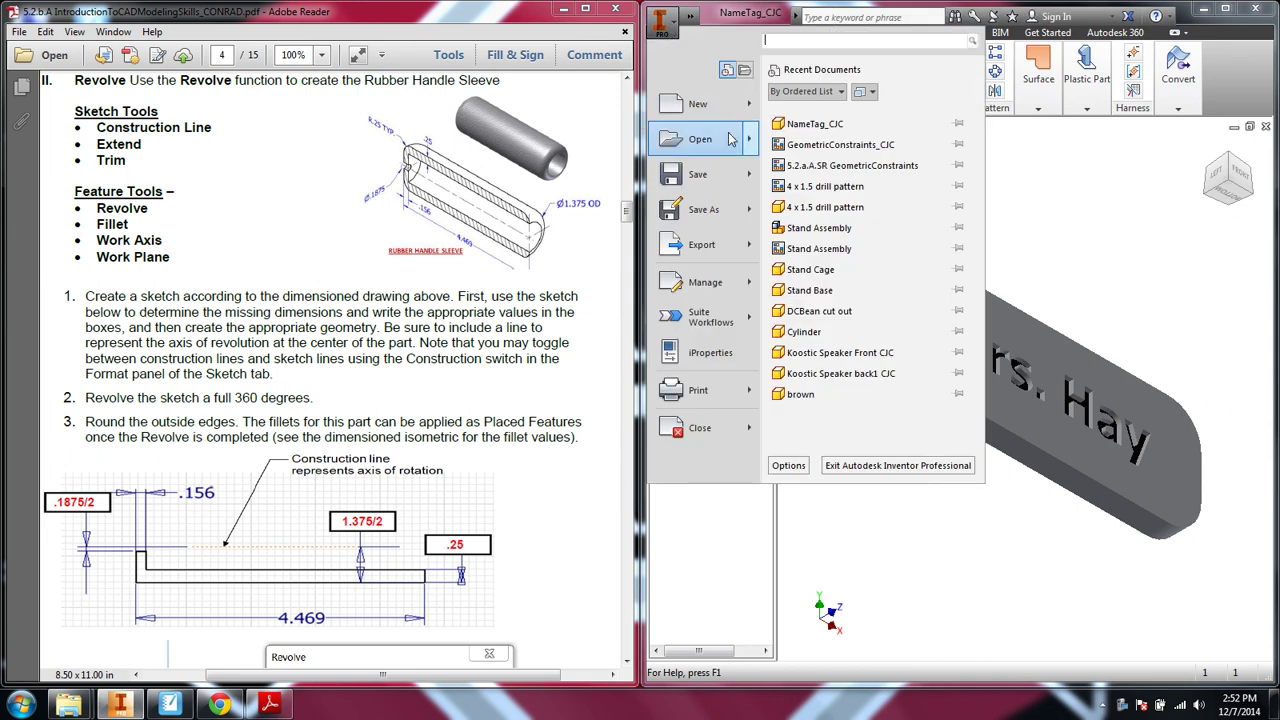
pyautogui.moveTo(730, 139)
pyautogui.moveTo(727, 105)
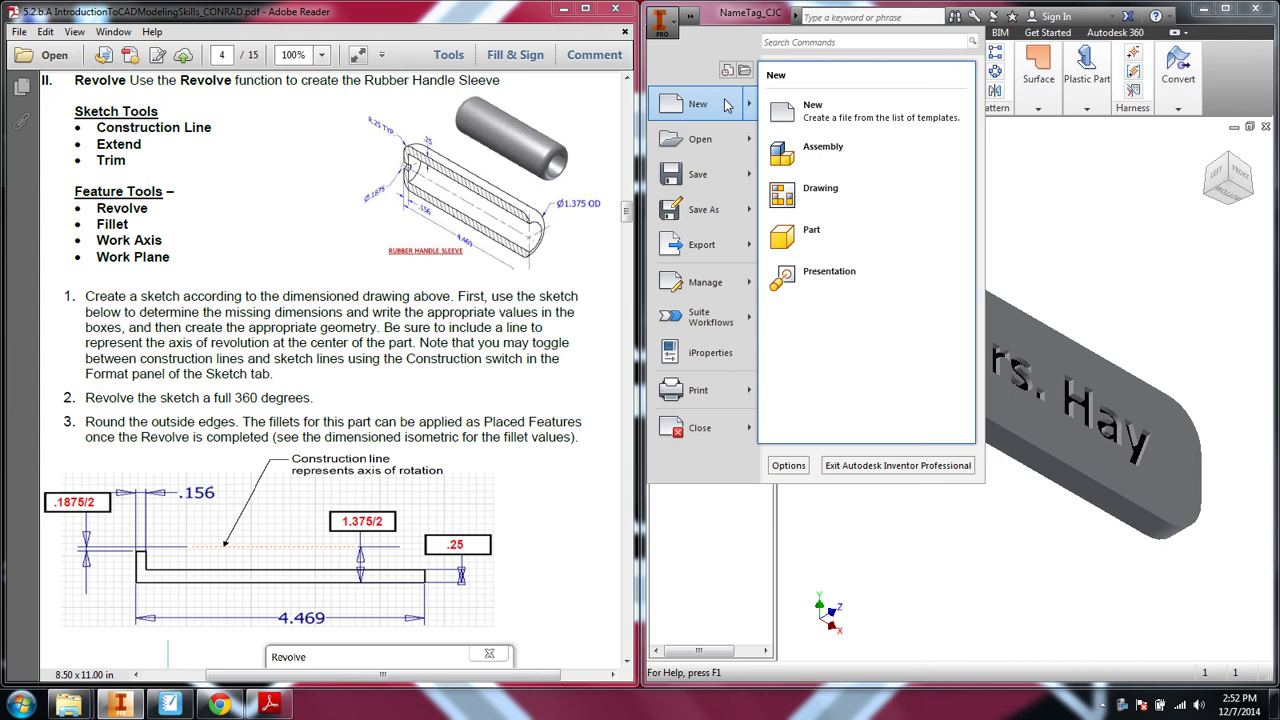
pyautogui.click(826, 248)
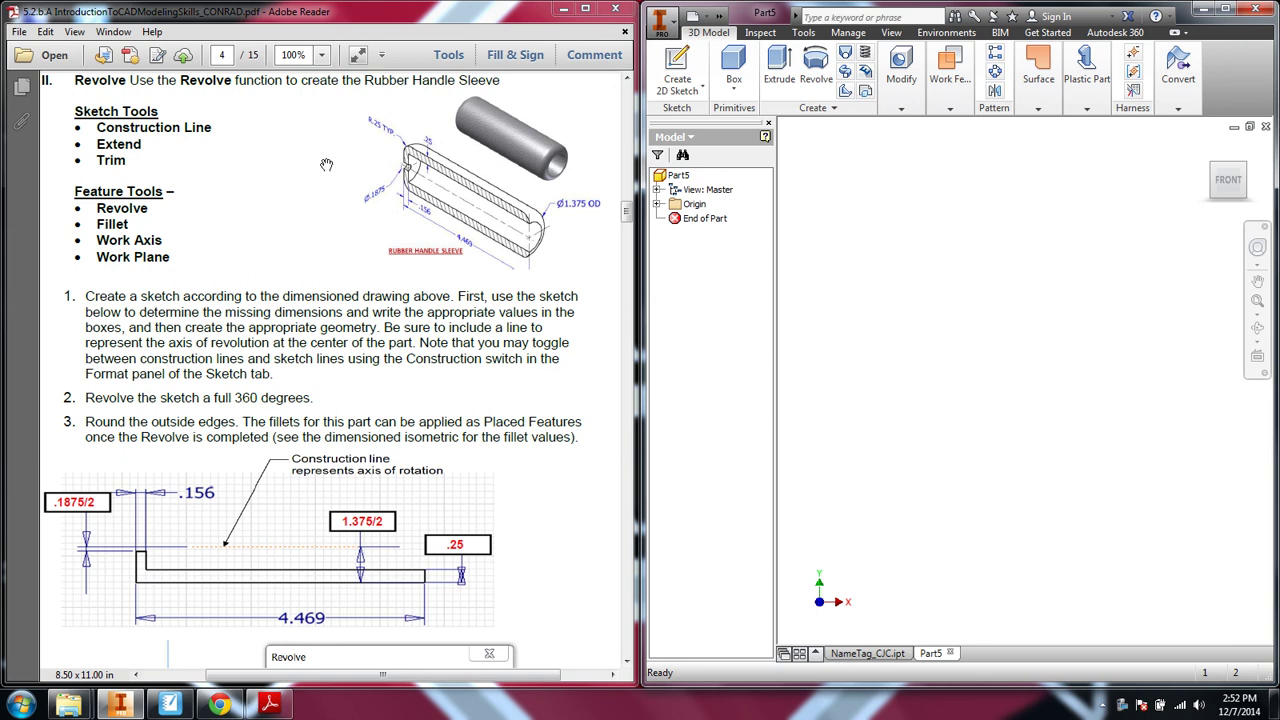
# Create Sketch1 on an origin plane of Part5.
pyautogui.click(675, 66)
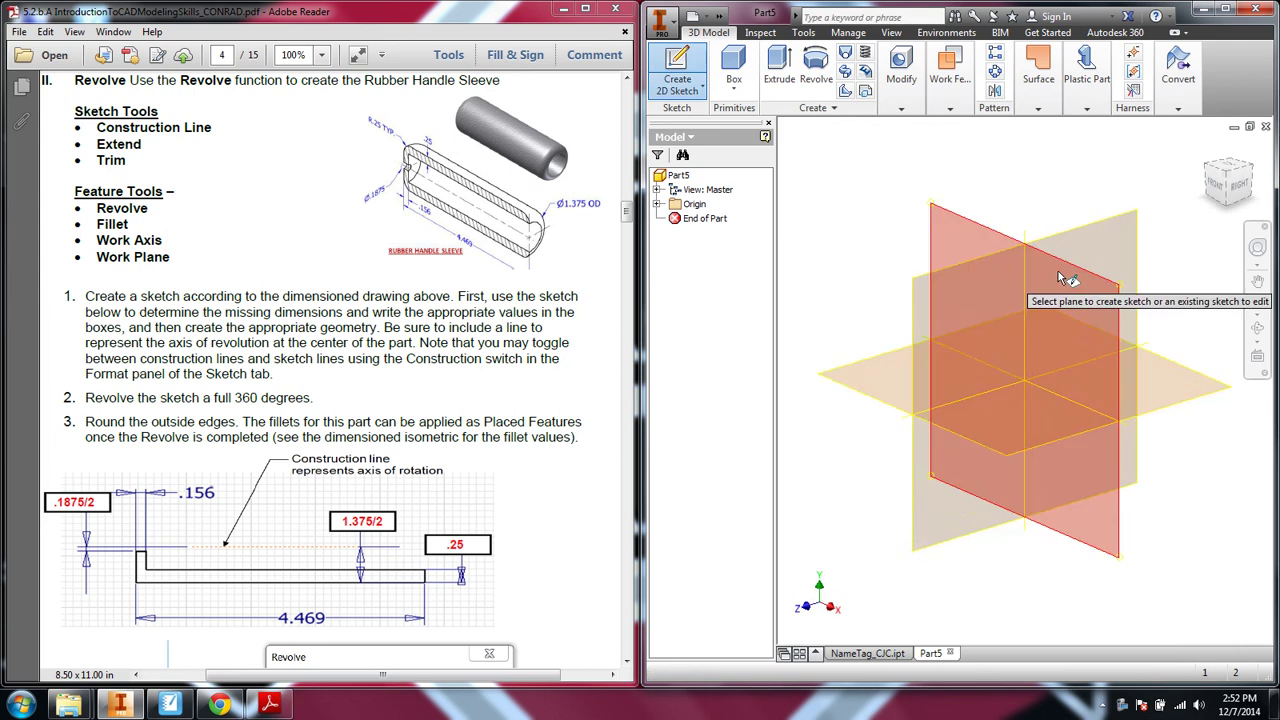
pyautogui.click(1057, 272)
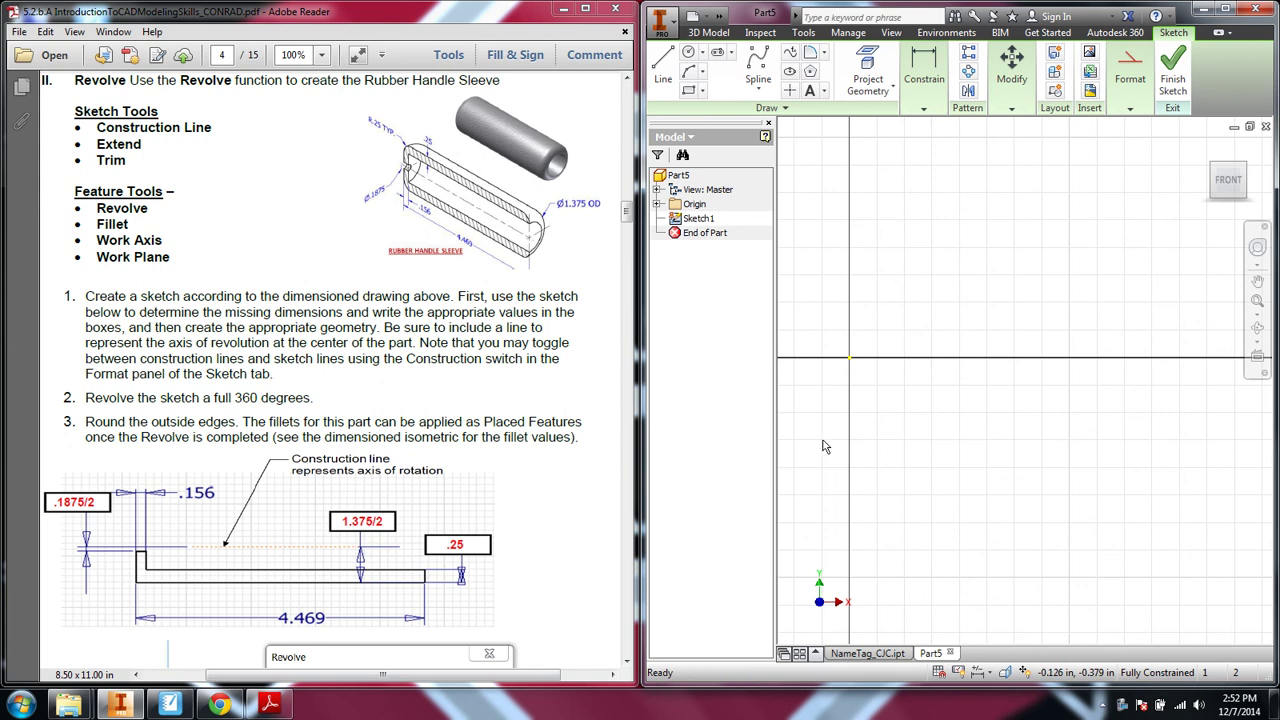
# Draw a closed six-line stepped L-shaped profile just below the X axis near the origin.
pyautogui.click(663, 75)
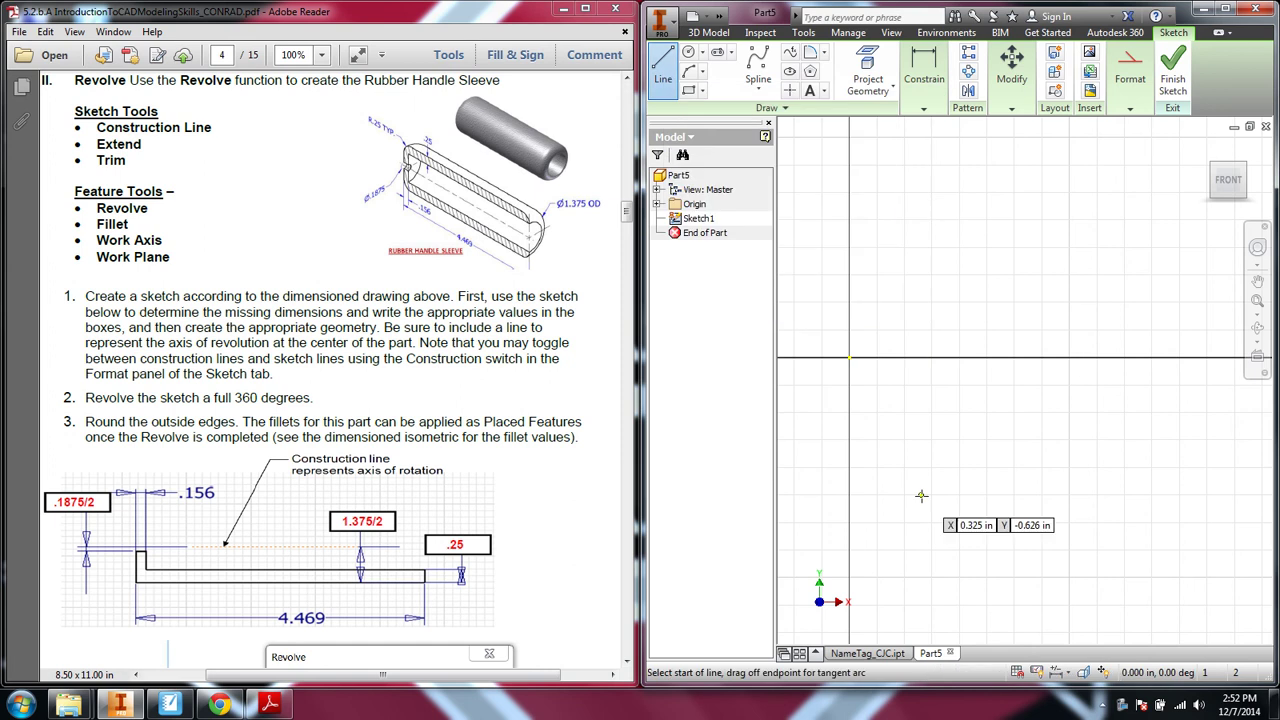
pyautogui.click(859, 377)
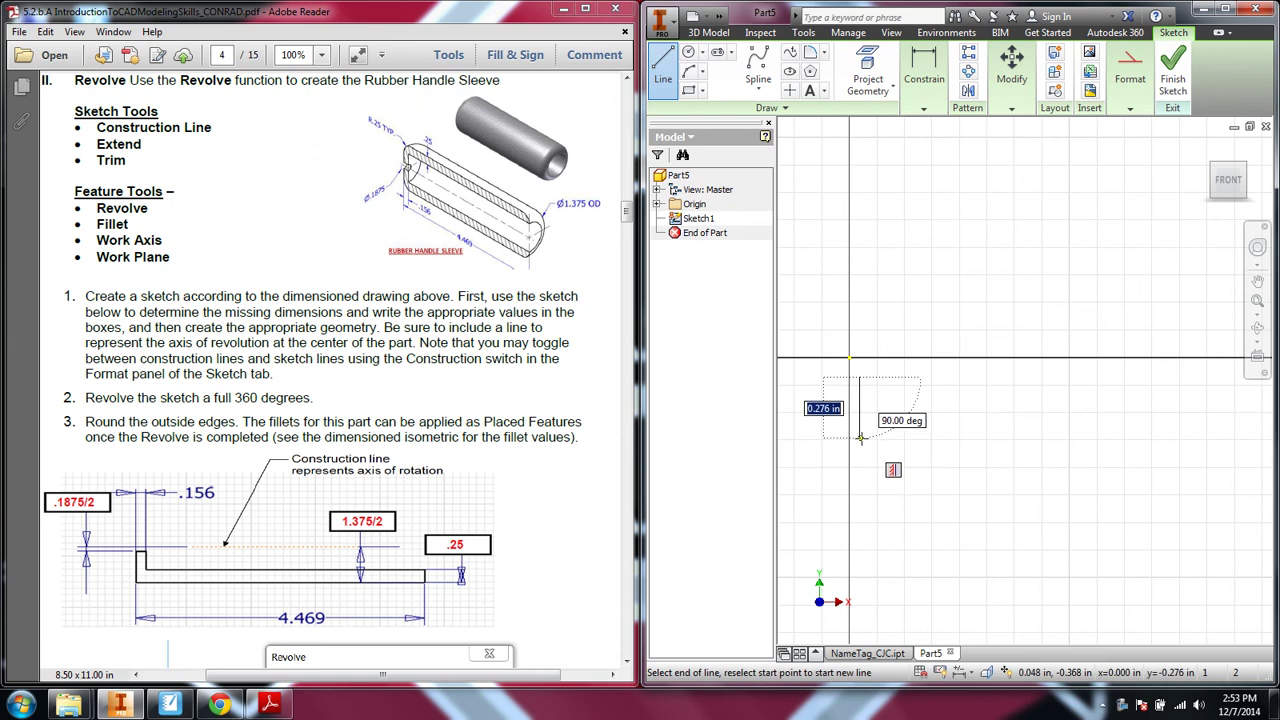
pyautogui.click(860, 440)
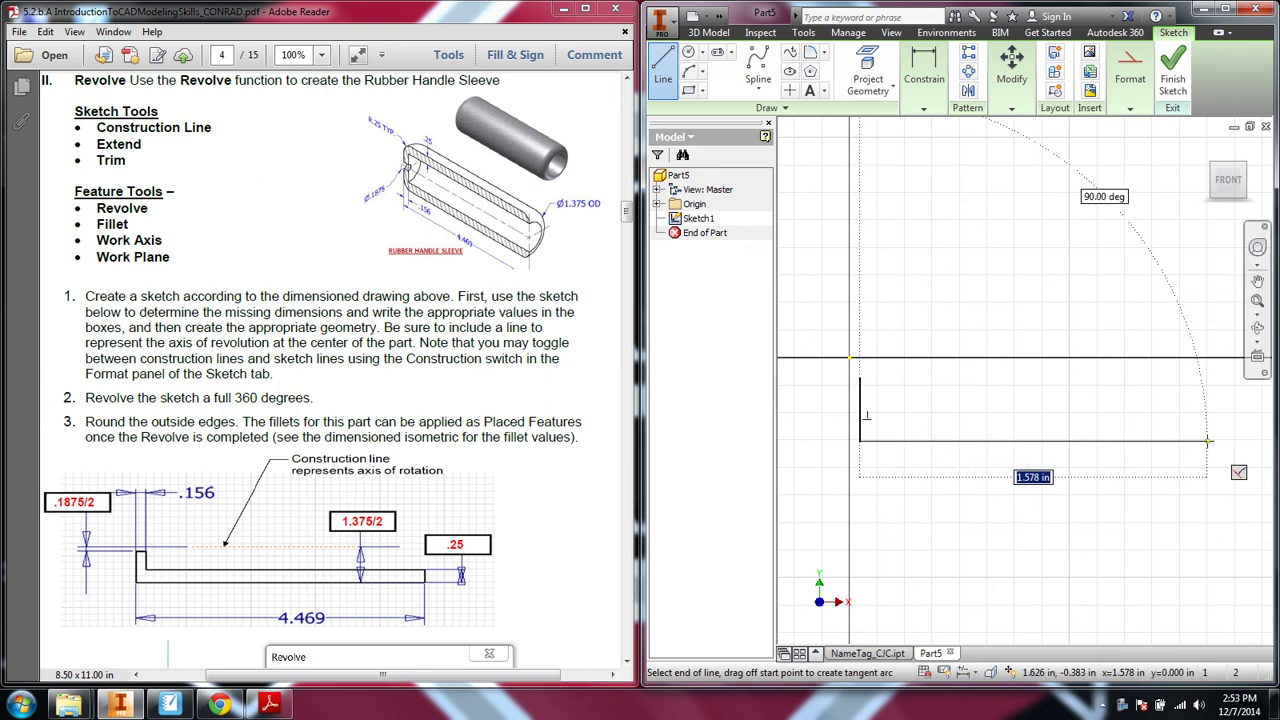
pyautogui.click(1208, 441)
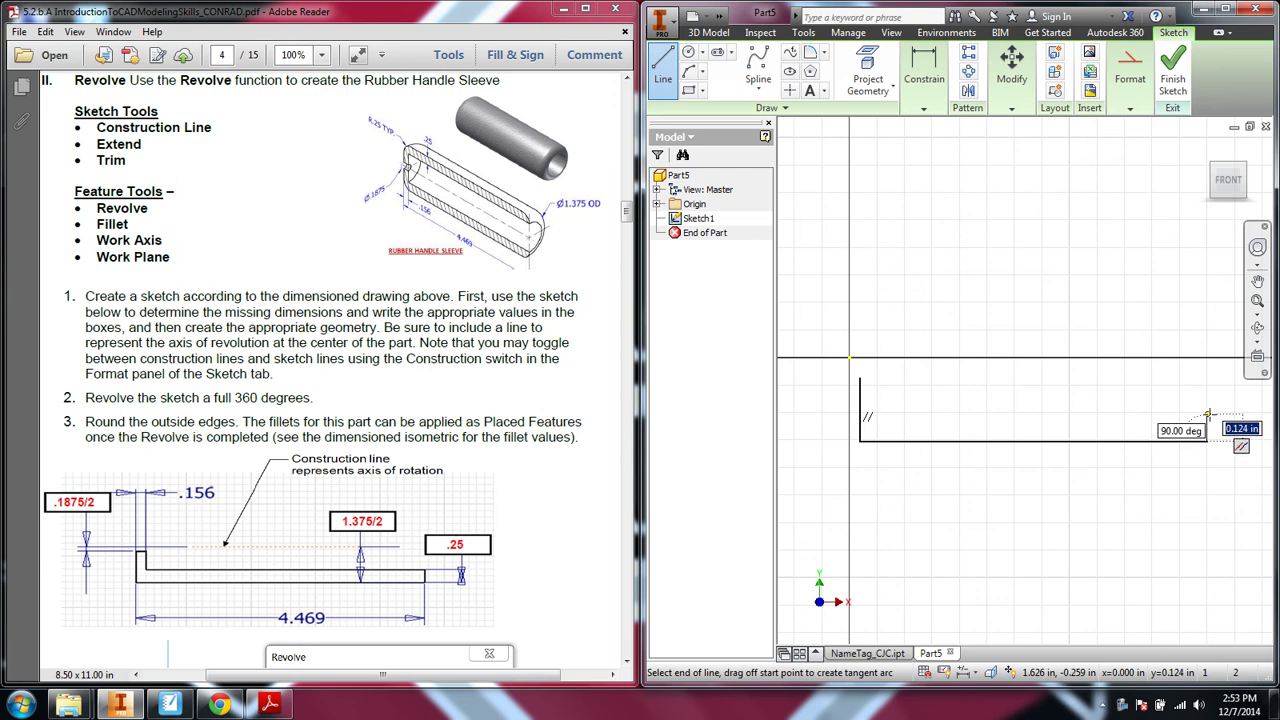
pyautogui.click(1208, 414)
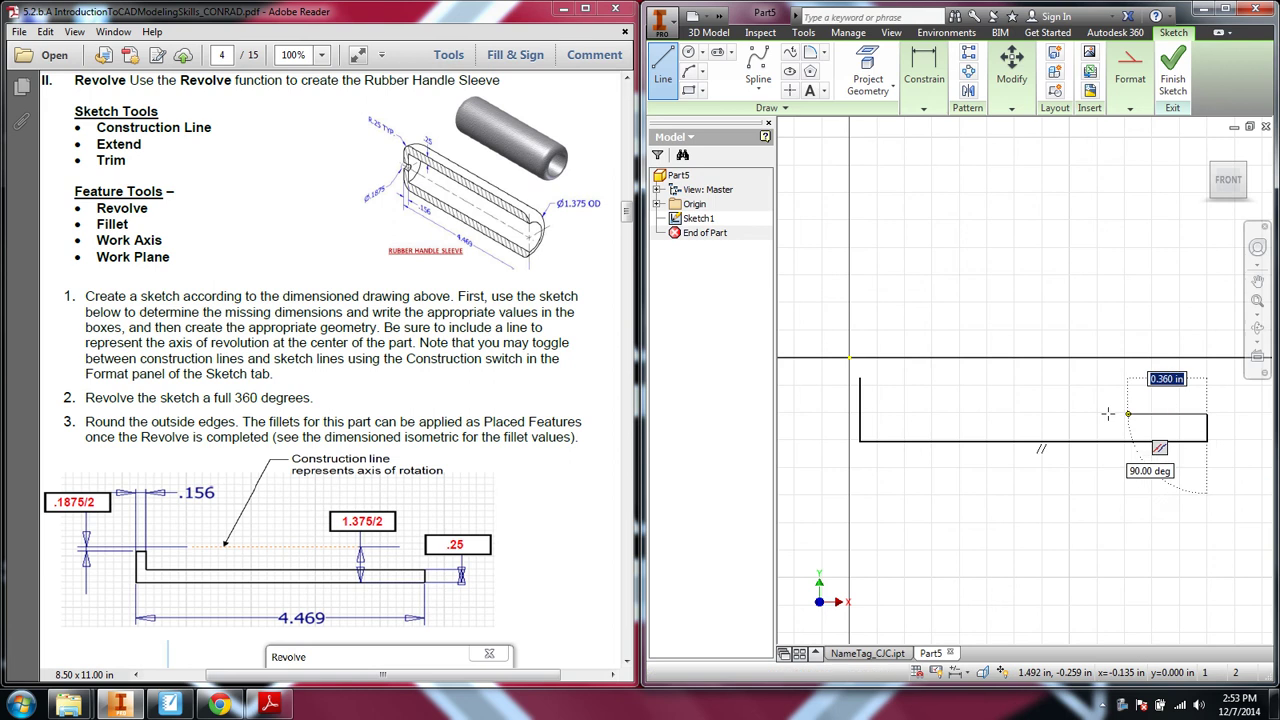
pyautogui.click(890, 413)
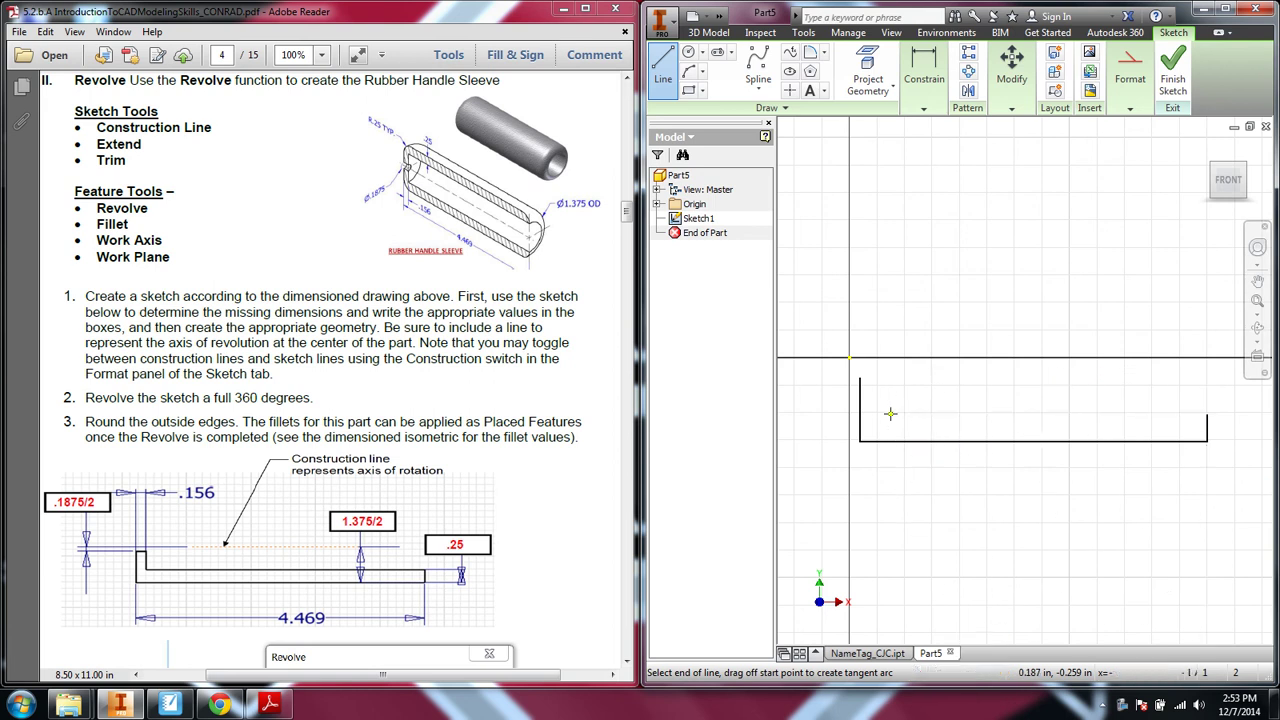
pyautogui.click(890, 376)
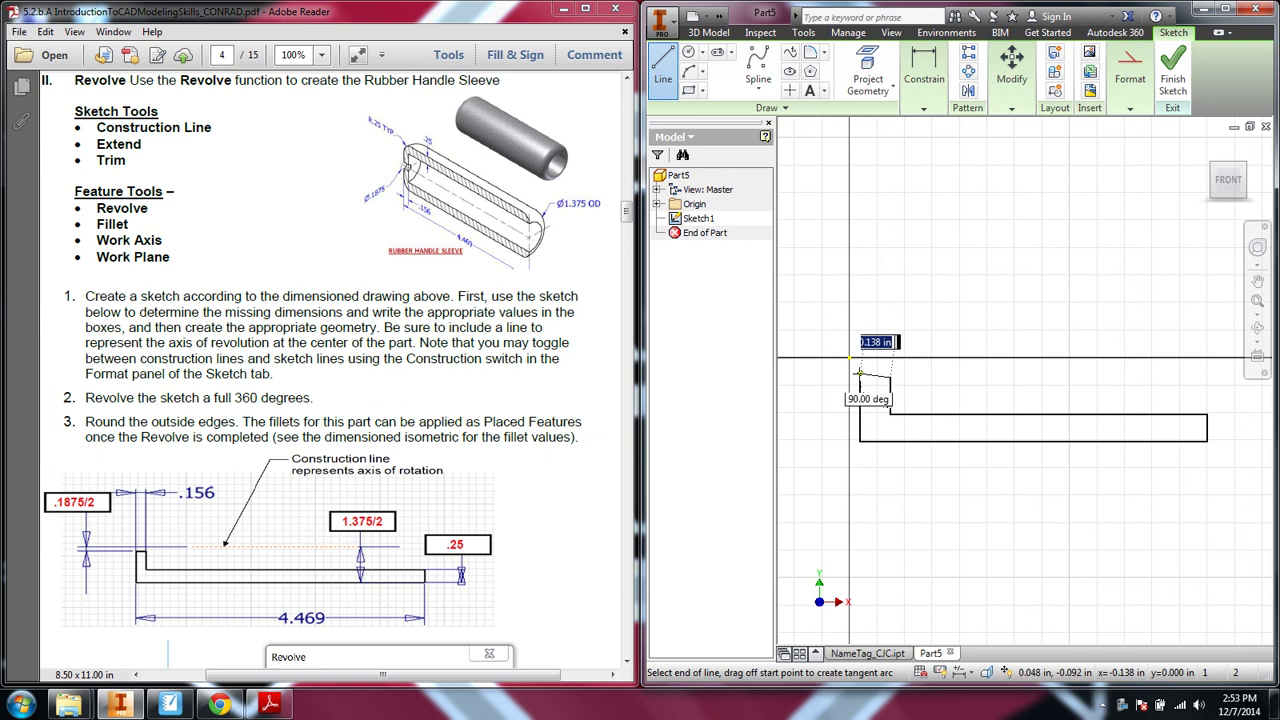
pyautogui.click(859, 377)
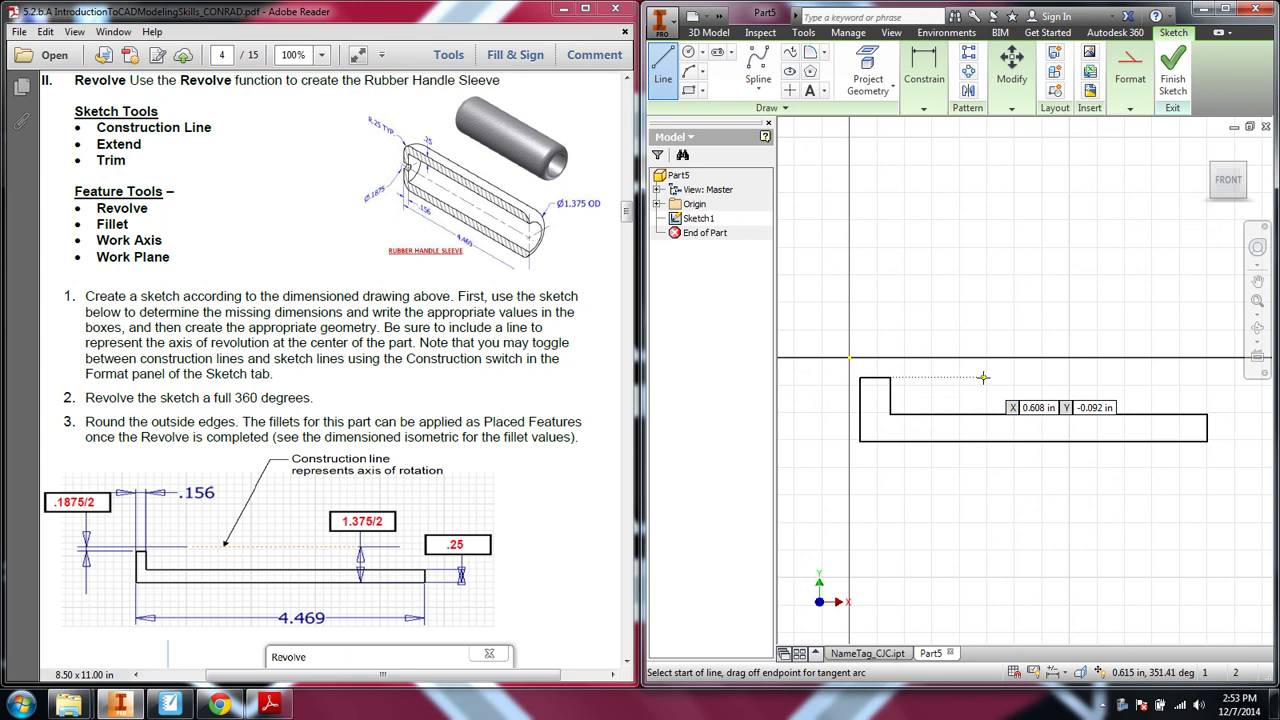
pyautogui.click(923, 107)
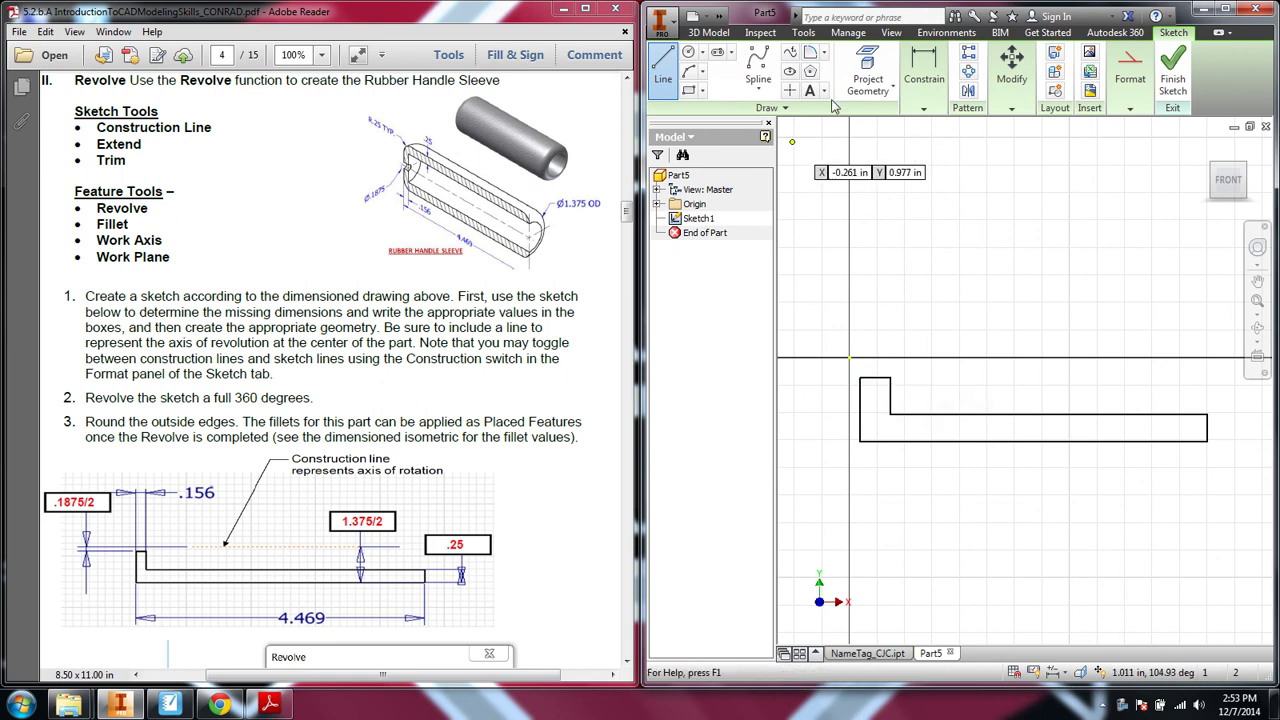
pyautogui.click(925, 110)
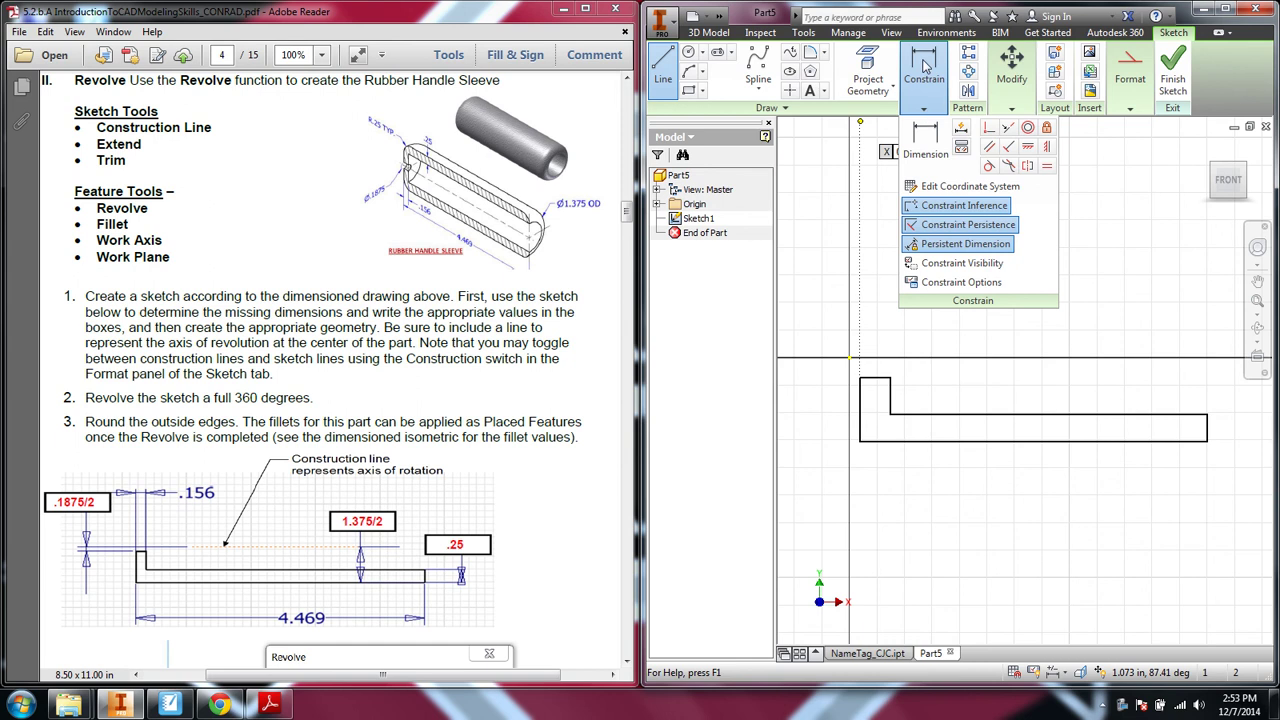
# Dimension the short top step of the profile to .156.
pyautogui.click(926, 140)
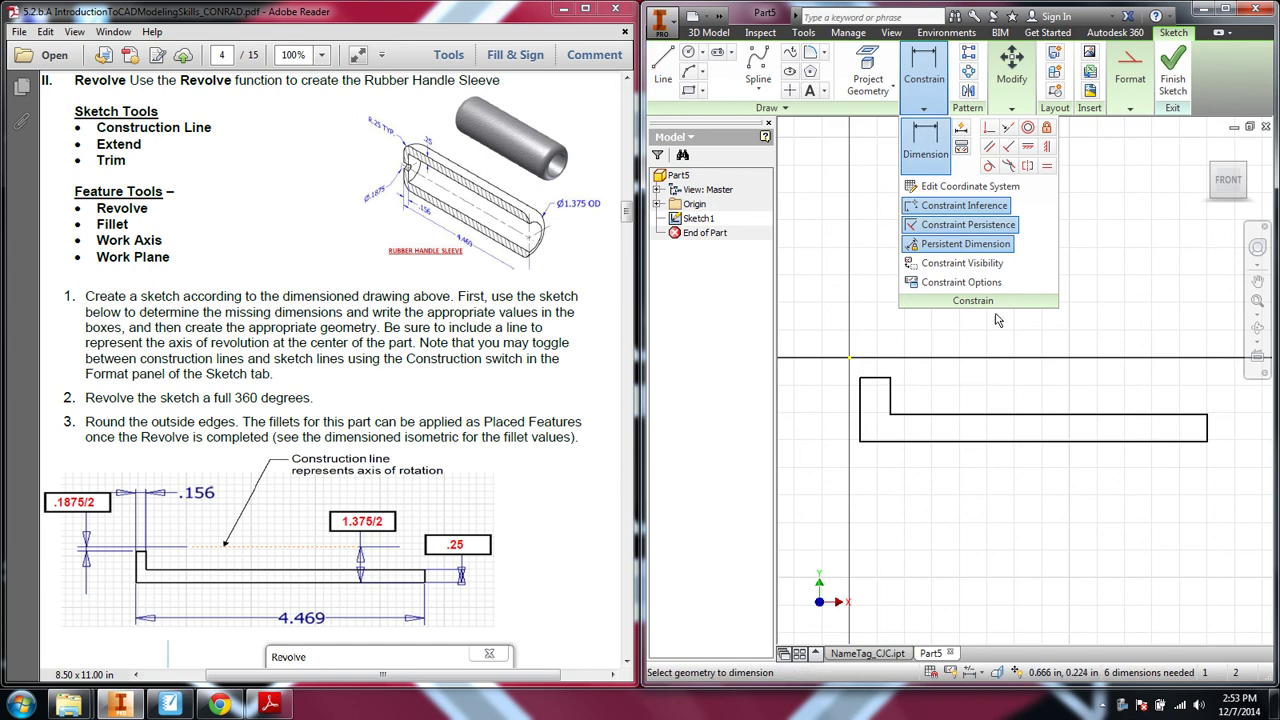
pyautogui.click(877, 378)
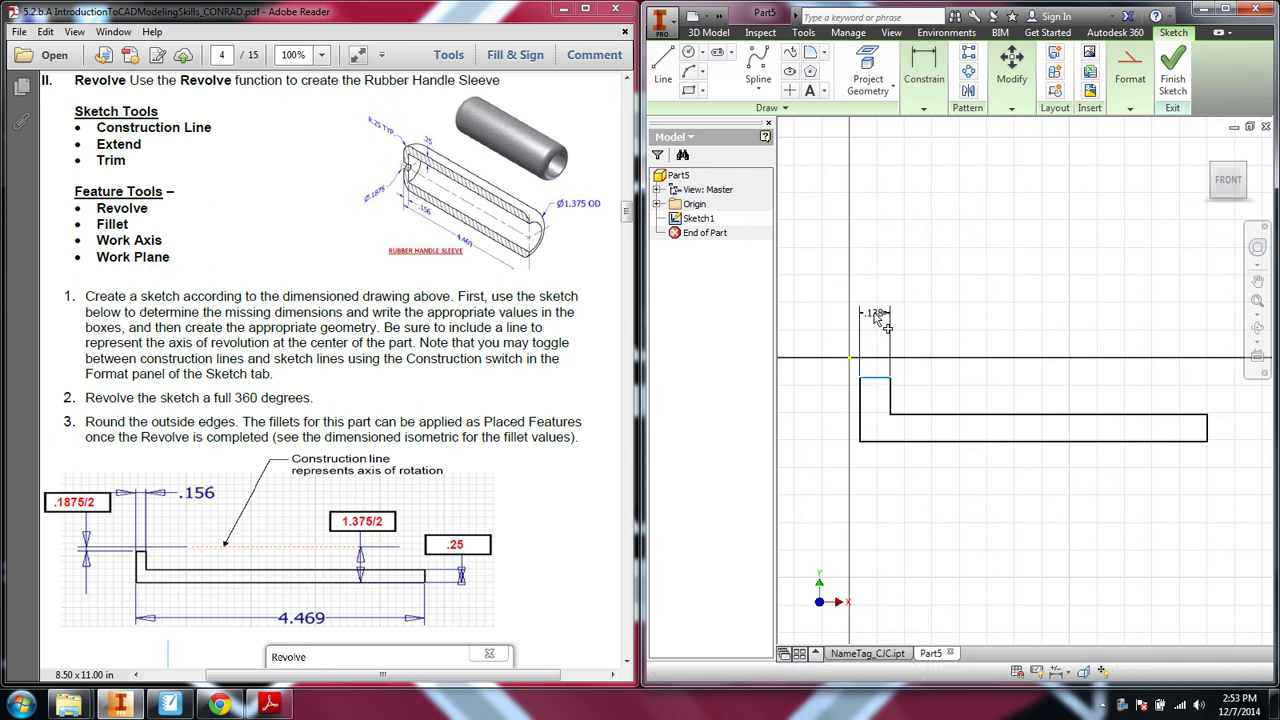
pyautogui.click(877, 318)
pyautogui.write('.156')
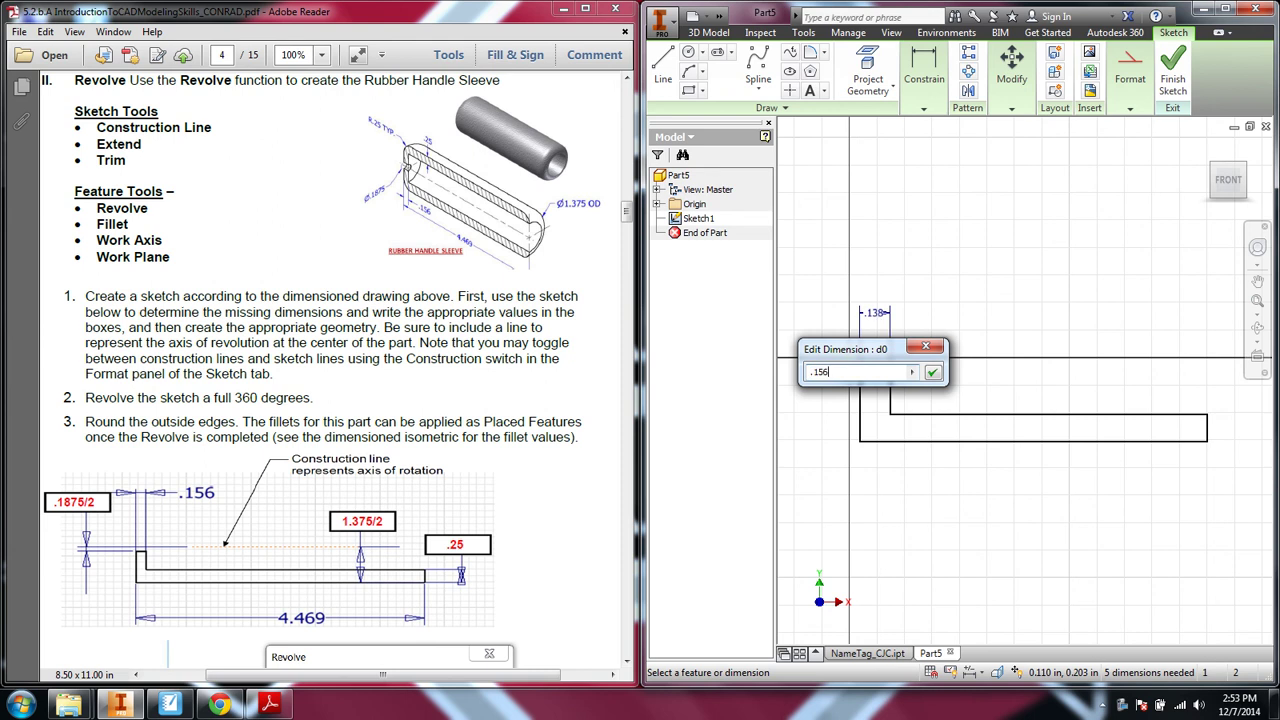
pyautogui.press('Return')
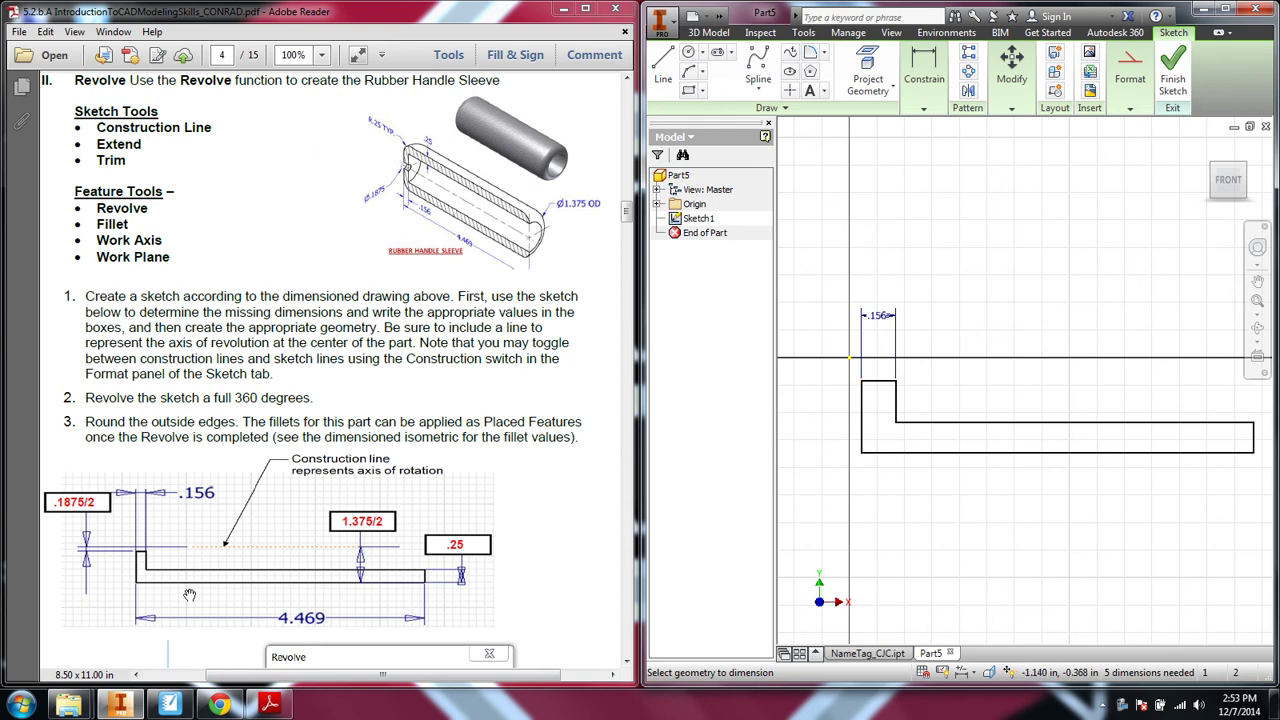
pyautogui.scroll(-2, 968, 546)
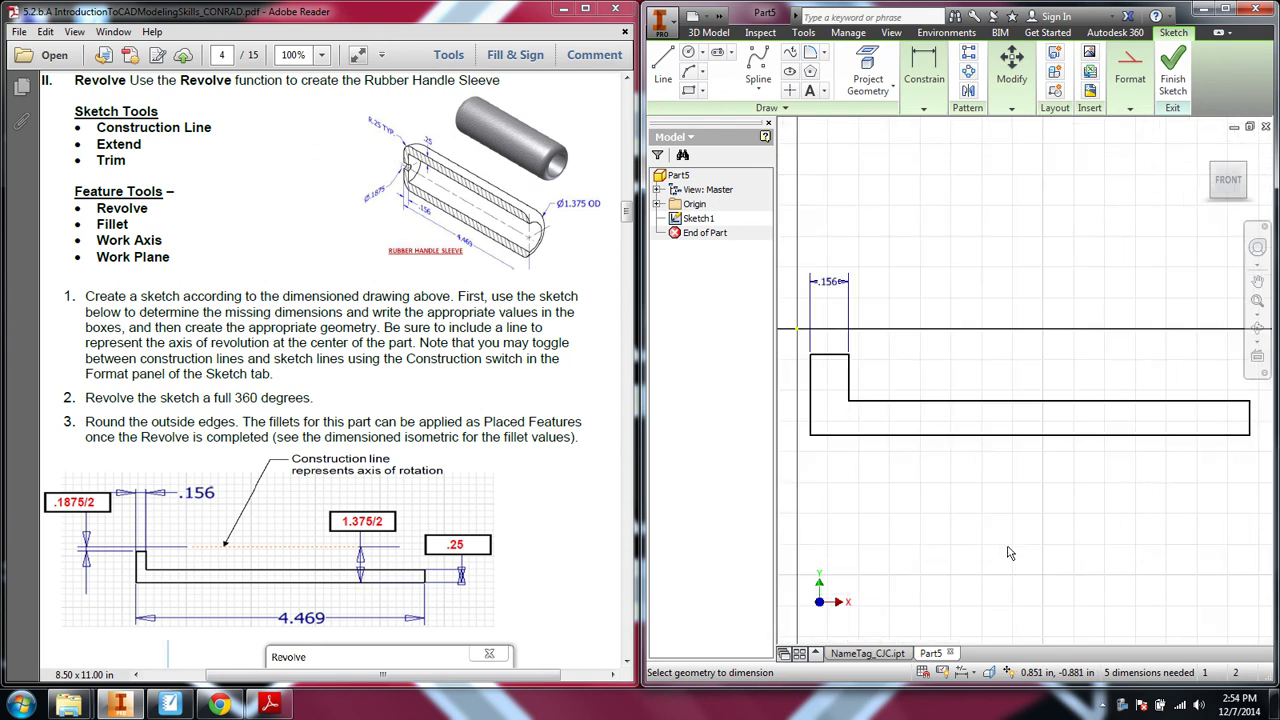
pyautogui.scroll(3, 1197, 479)
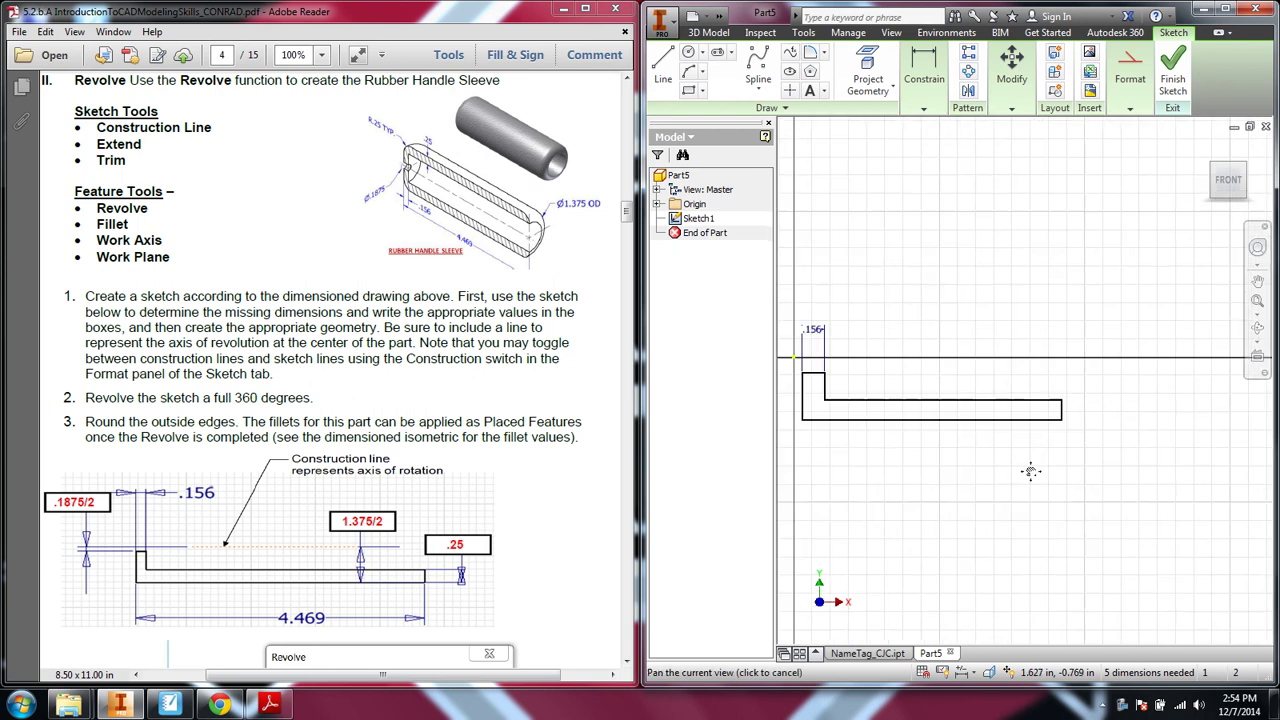
# Dimension the right end height to .25.
pyautogui.click(1062, 413)
pyautogui.click(1092, 405)
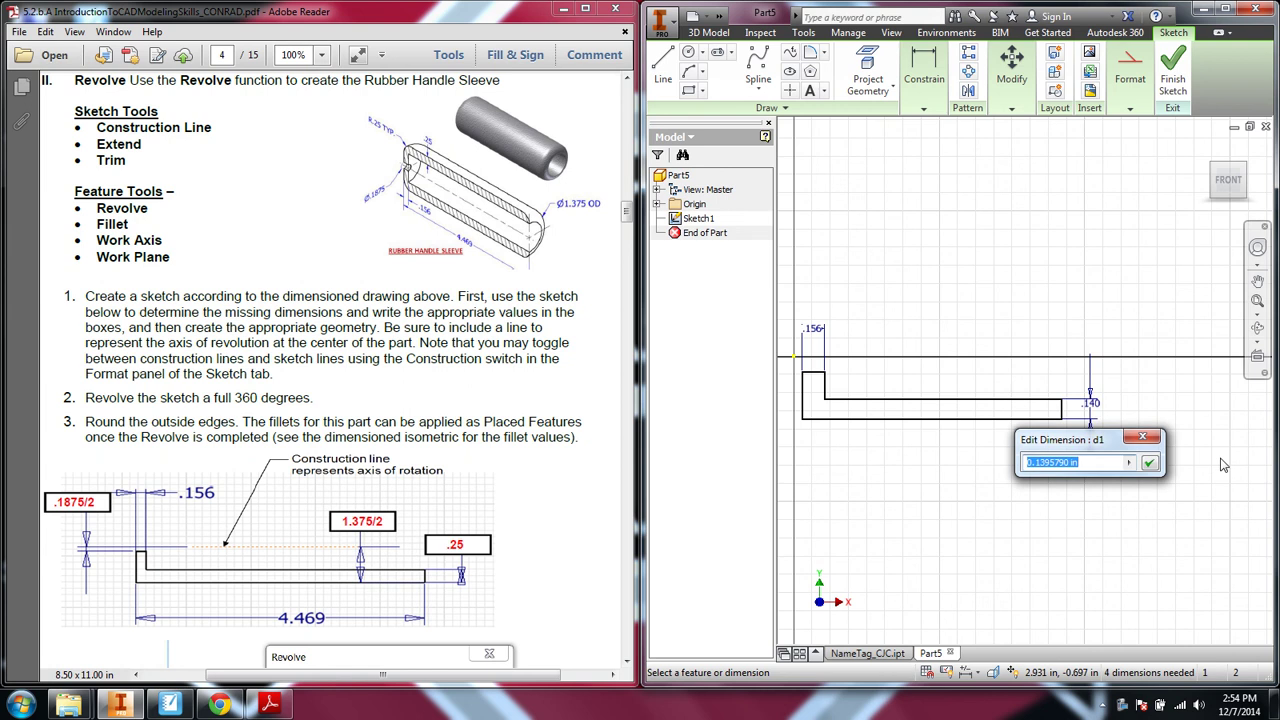
pyautogui.write('.25')
pyautogui.press('Return')
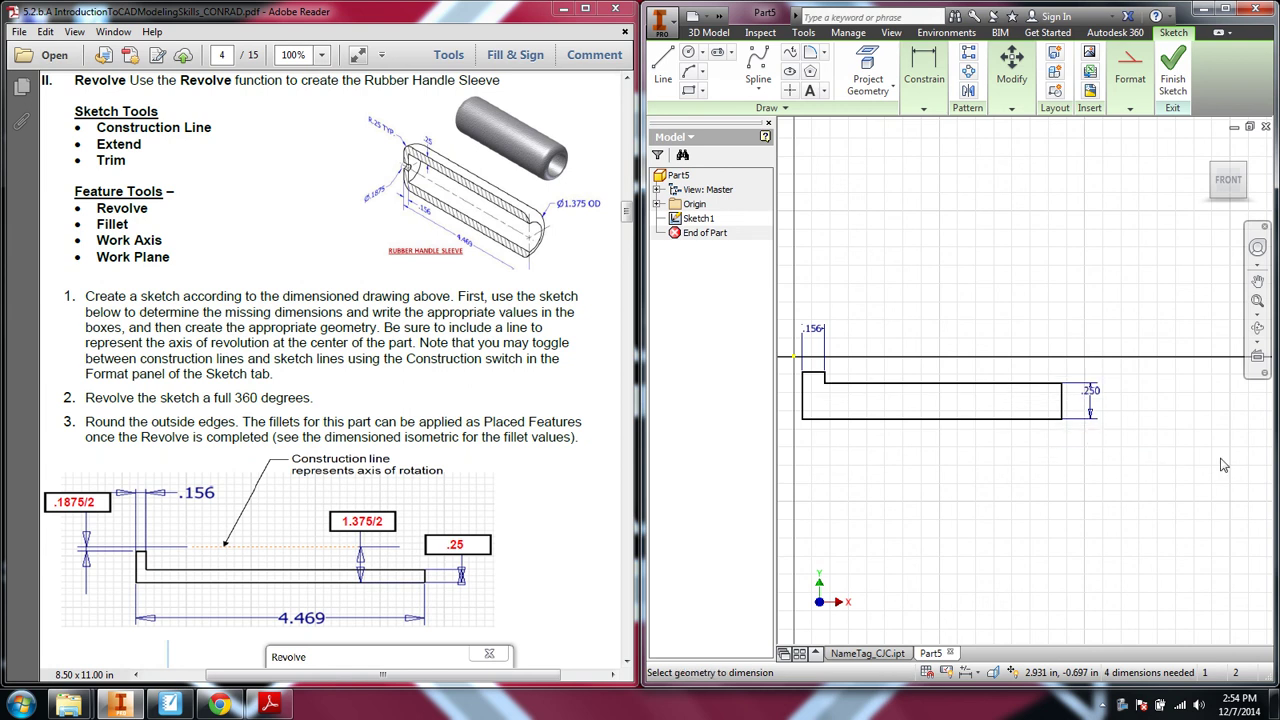
# Dimension the bottom line to a 4.469 overall length.
pyautogui.click(861, 419)
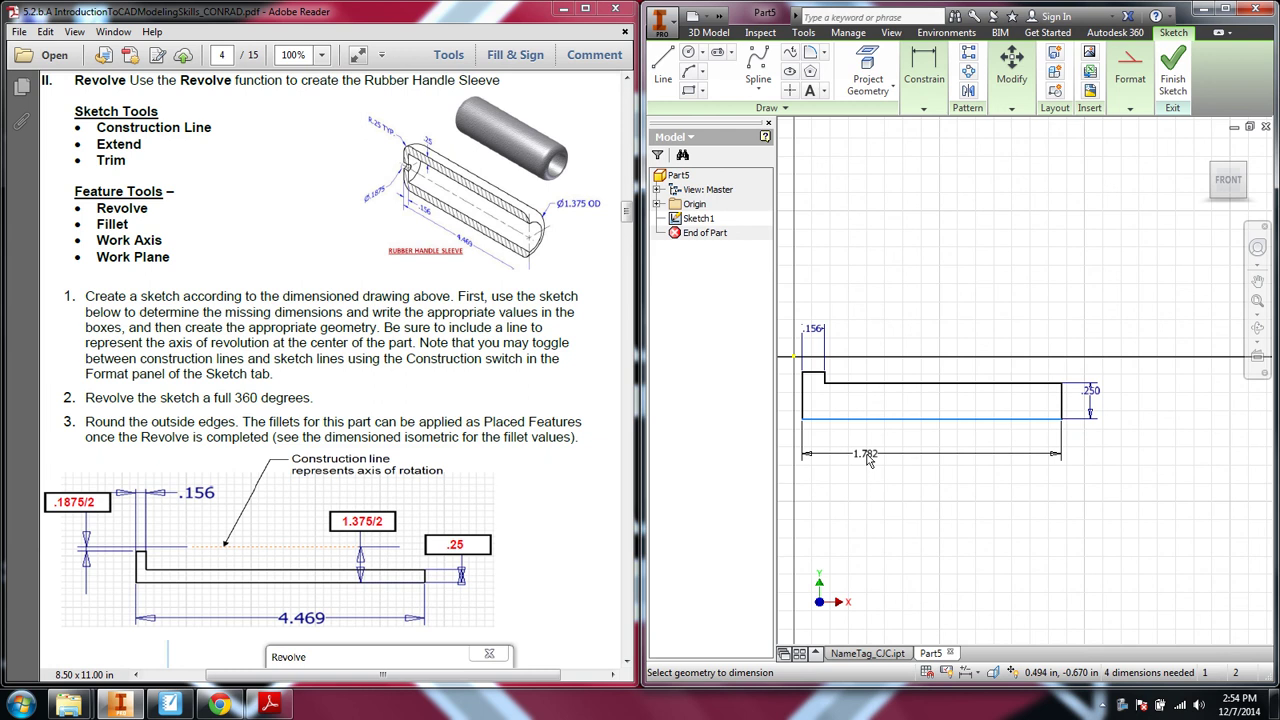
pyautogui.click(869, 460)
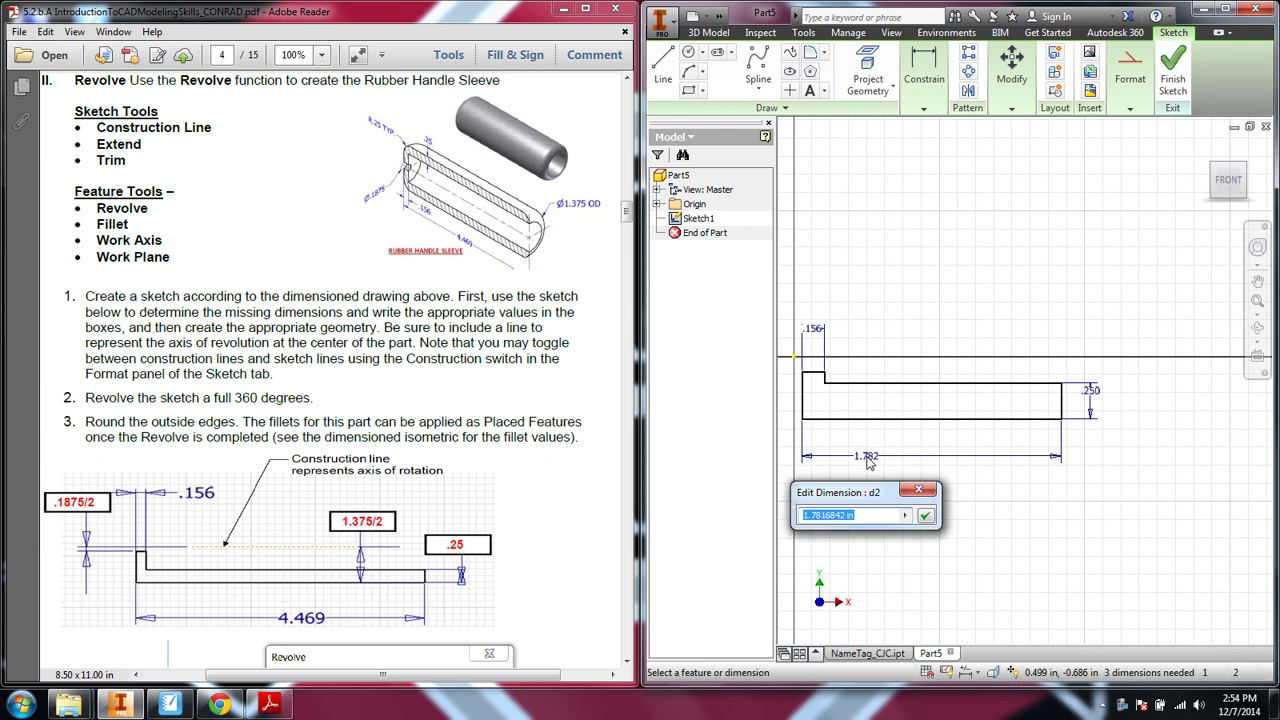
pyautogui.write('4.469')
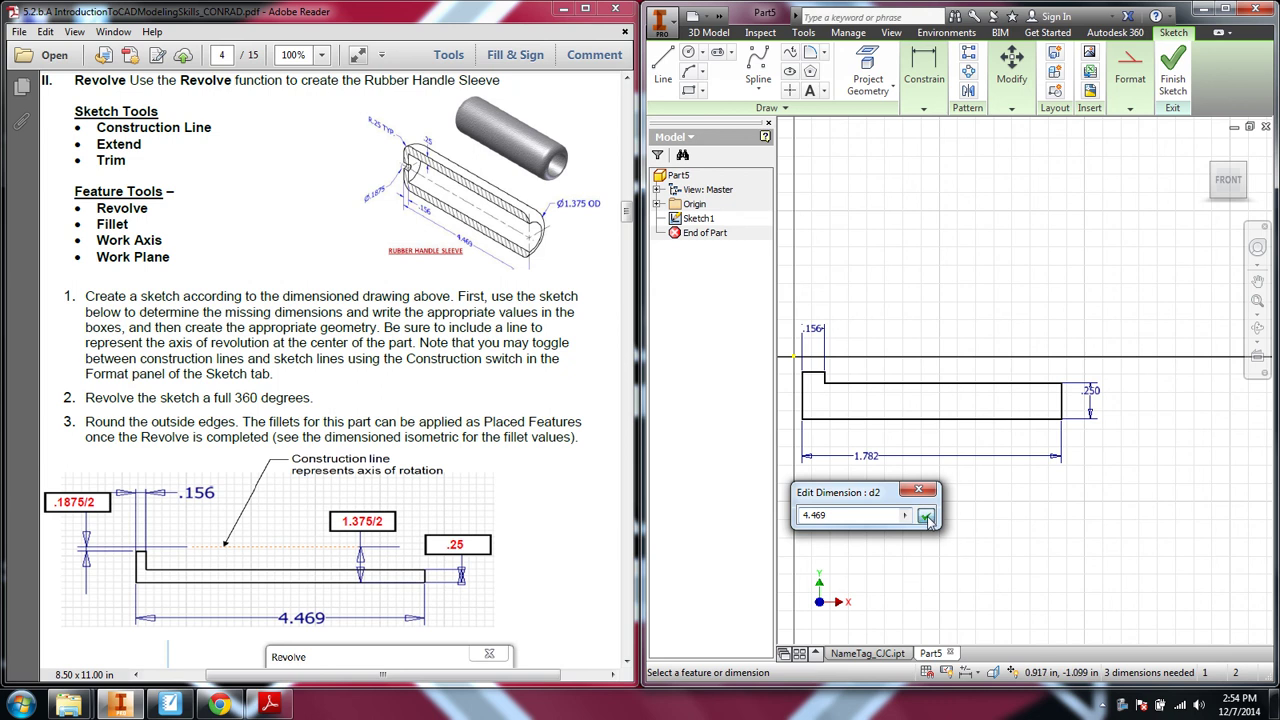
pyautogui.click(925, 515)
pyautogui.scroll(-2, 1037, 528)
pyautogui.scroll(2, 990, 540)
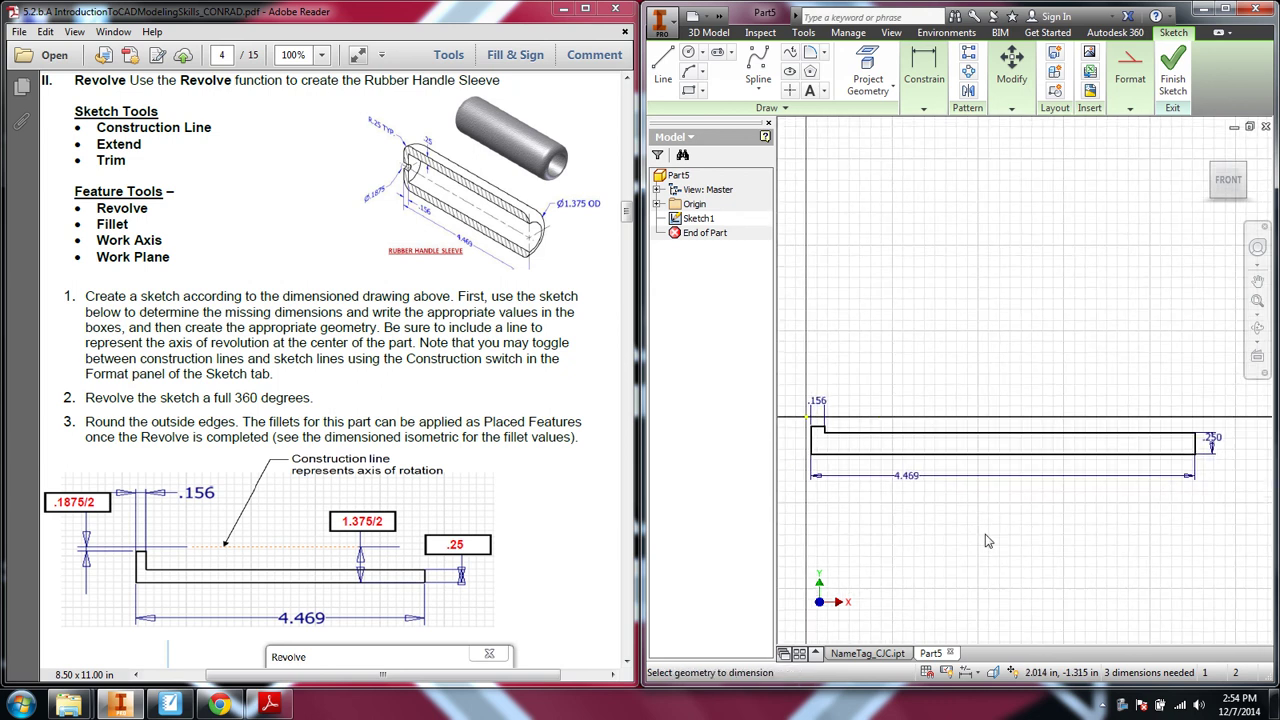
pyautogui.scroll(-2, 940, 520)
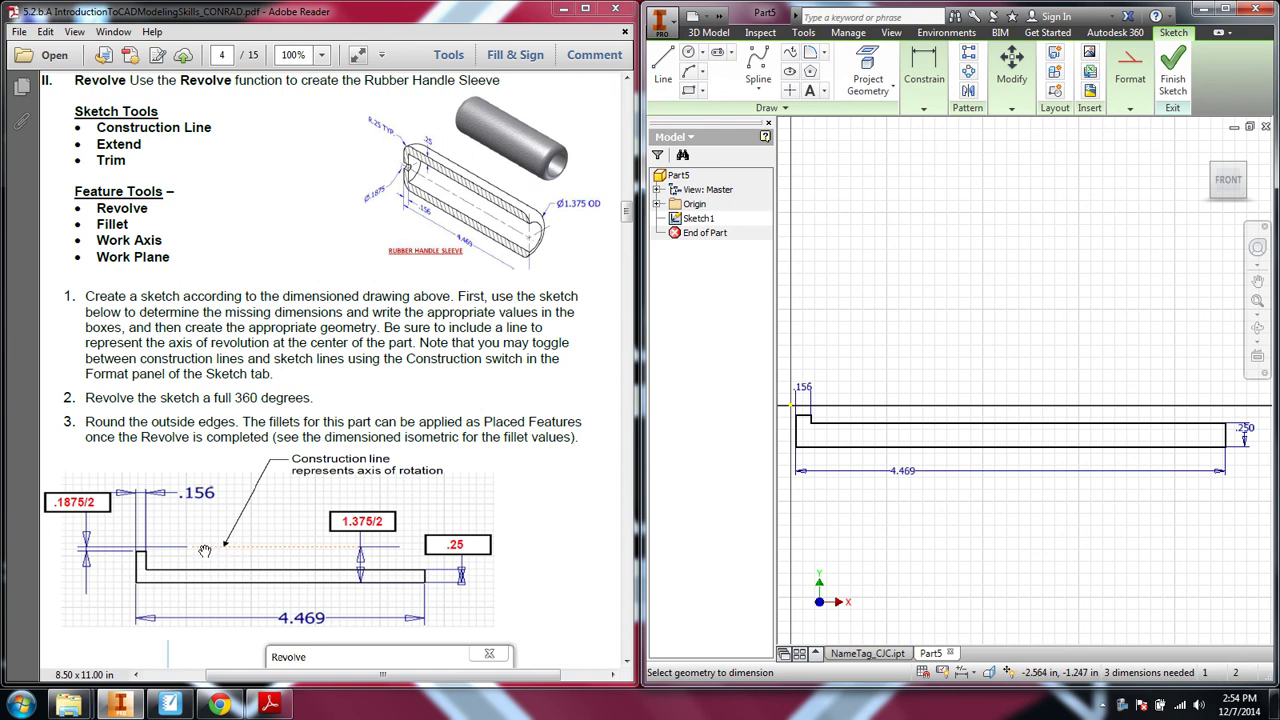
# Draw a long horizontal line above the profile from its origin corner as the revolve axis.
pyautogui.click(663, 70)
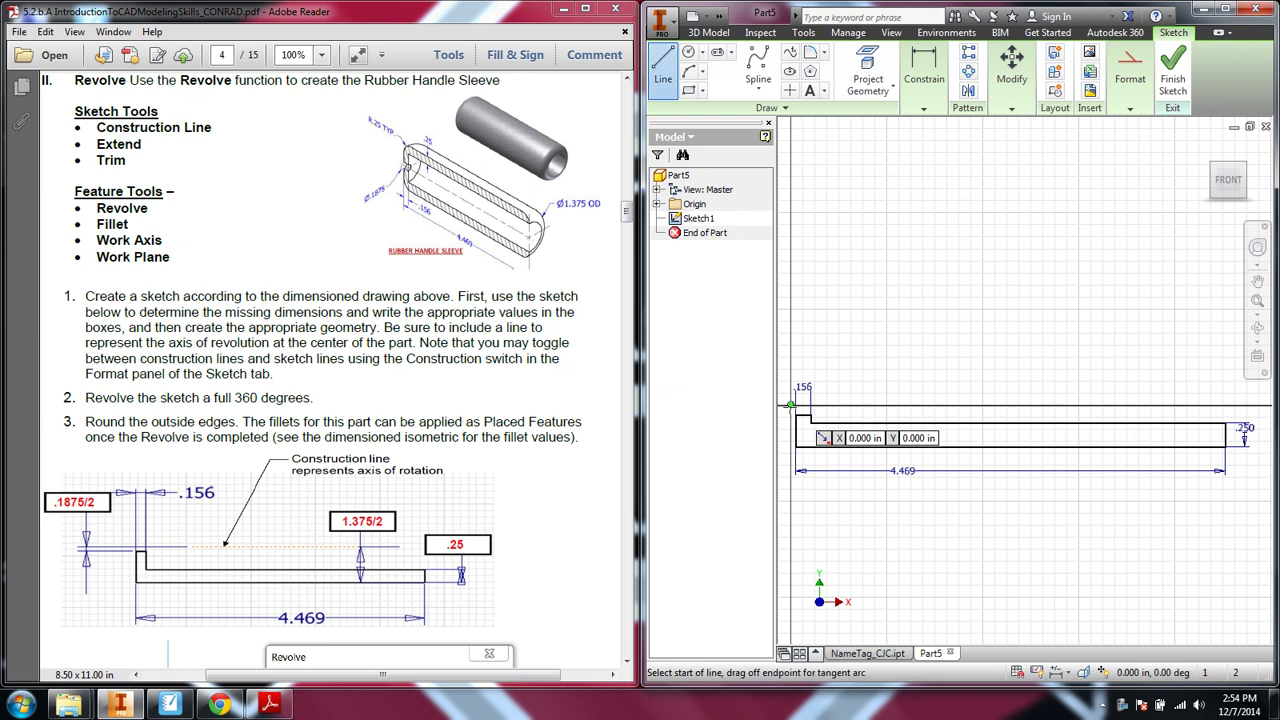
pyautogui.click(790, 405)
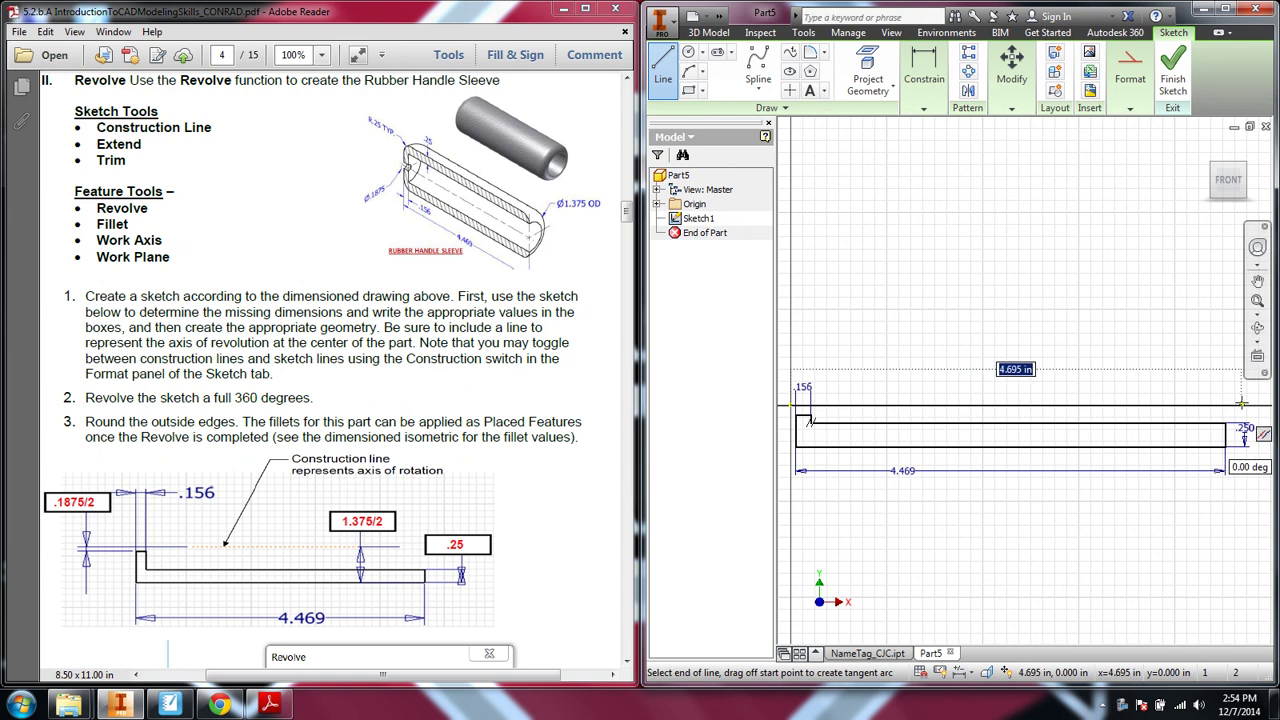
pyautogui.rightClick(1163, 349)
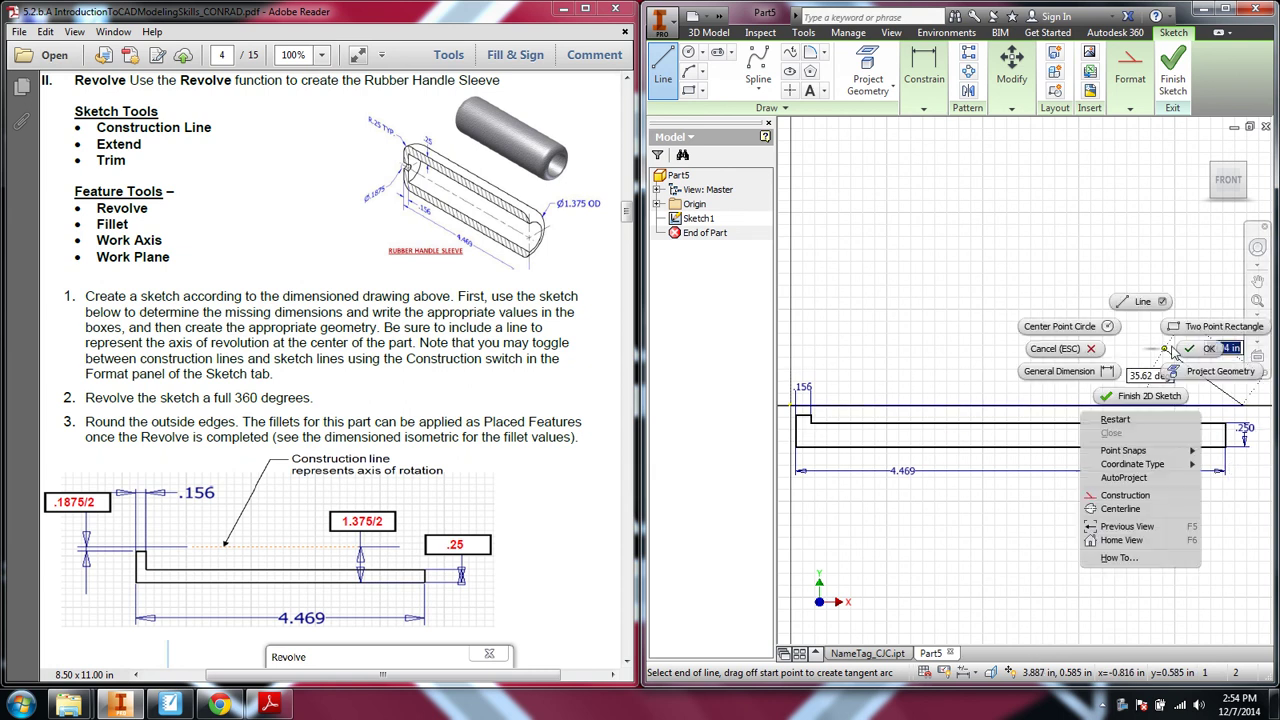
pyautogui.click(1213, 349)
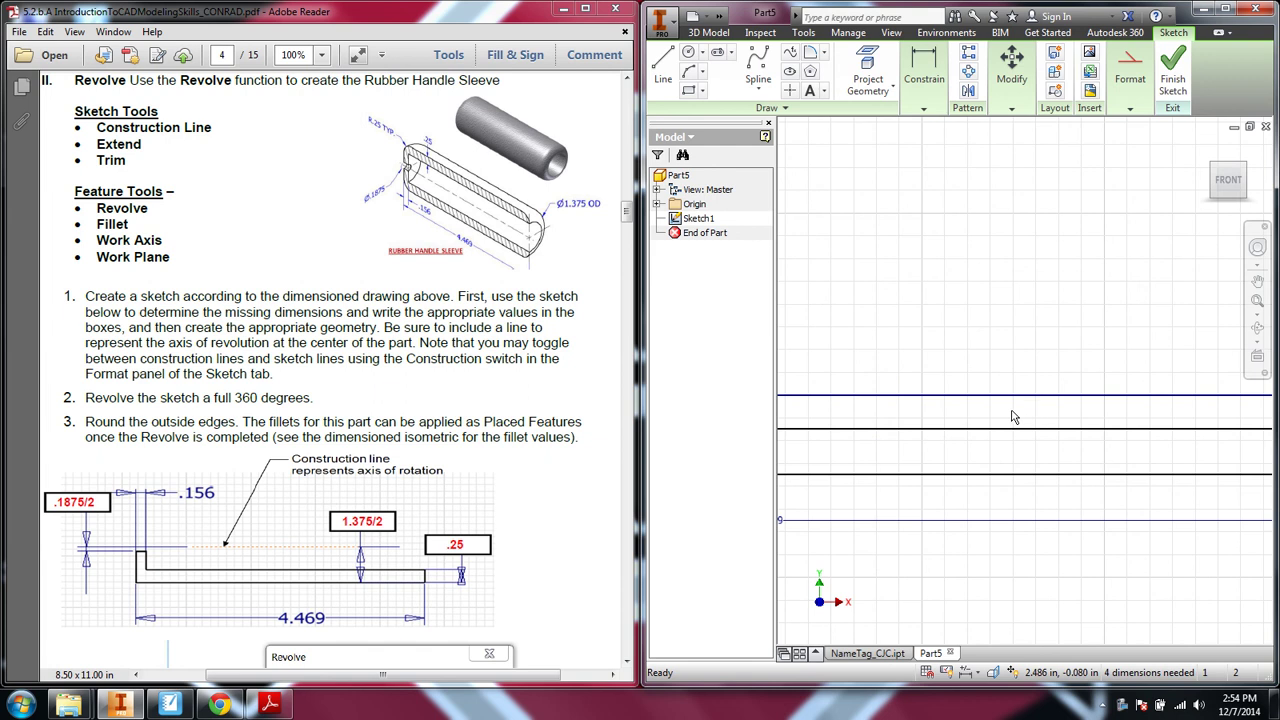
pyautogui.moveTo(863, 404)
pyautogui.mouseDown(button='middle')
pyautogui.moveTo(1001, 350)
pyautogui.moveTo(925, 366)
pyautogui.mouseUp(button='middle')
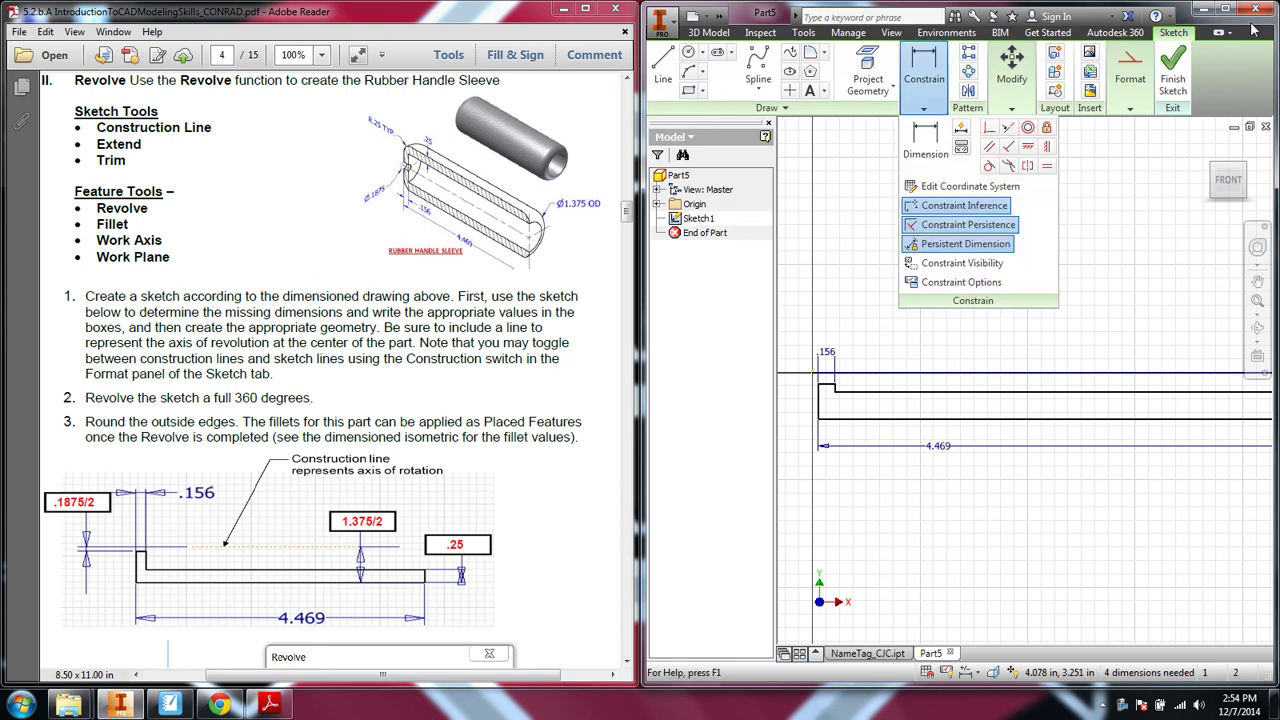
# Maximize Inventor and convert the long top horizontal line into a dashed construction line.
pyautogui.click(1225, 8)
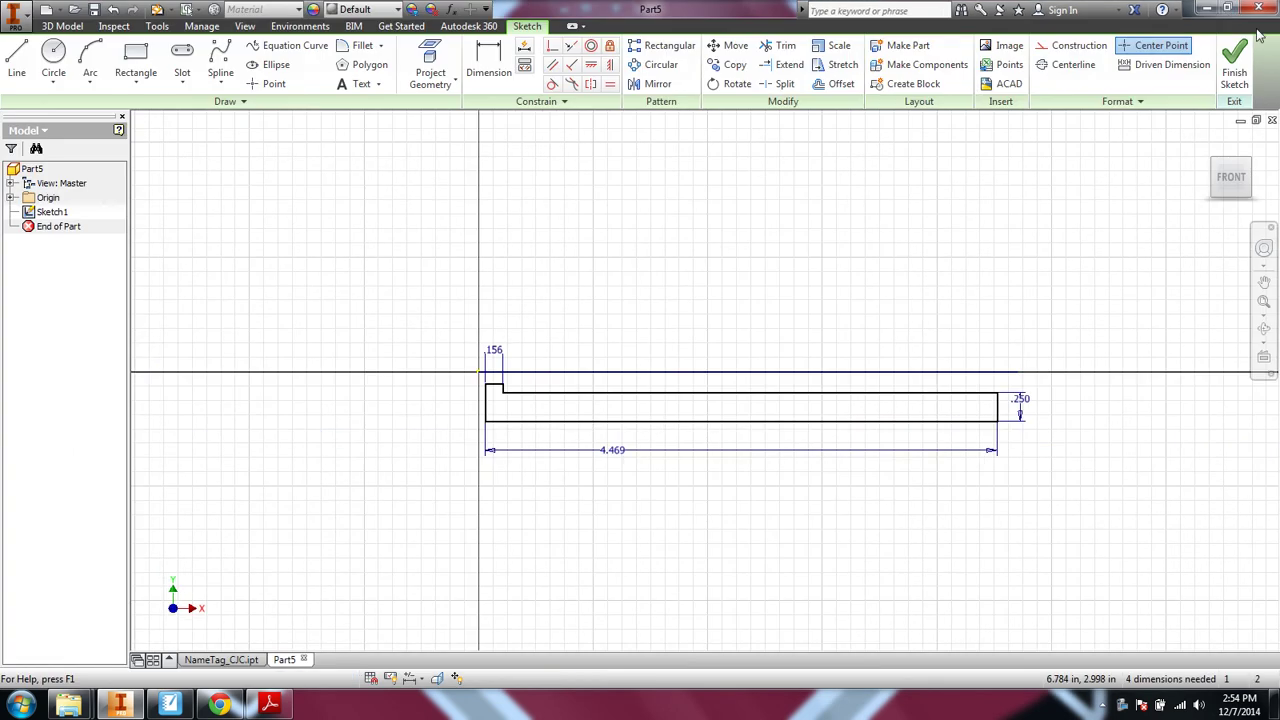
pyautogui.click(1187, 47)
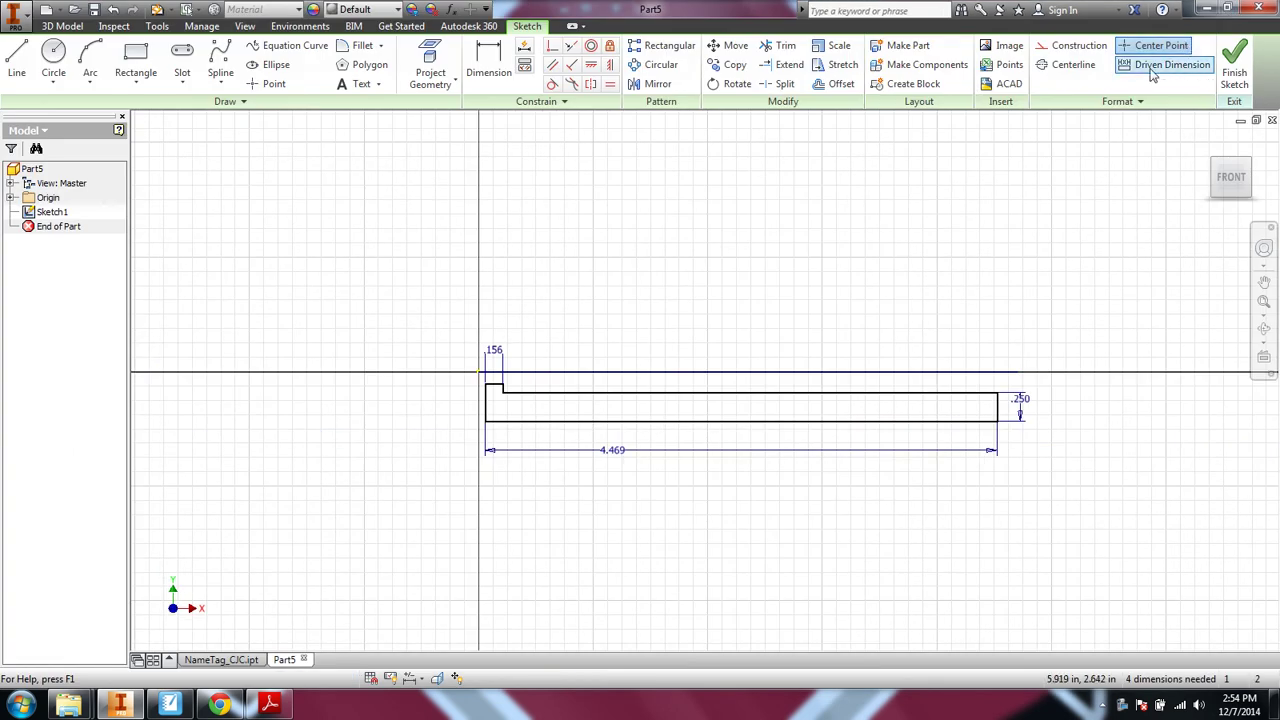
pyautogui.click(1058, 50)
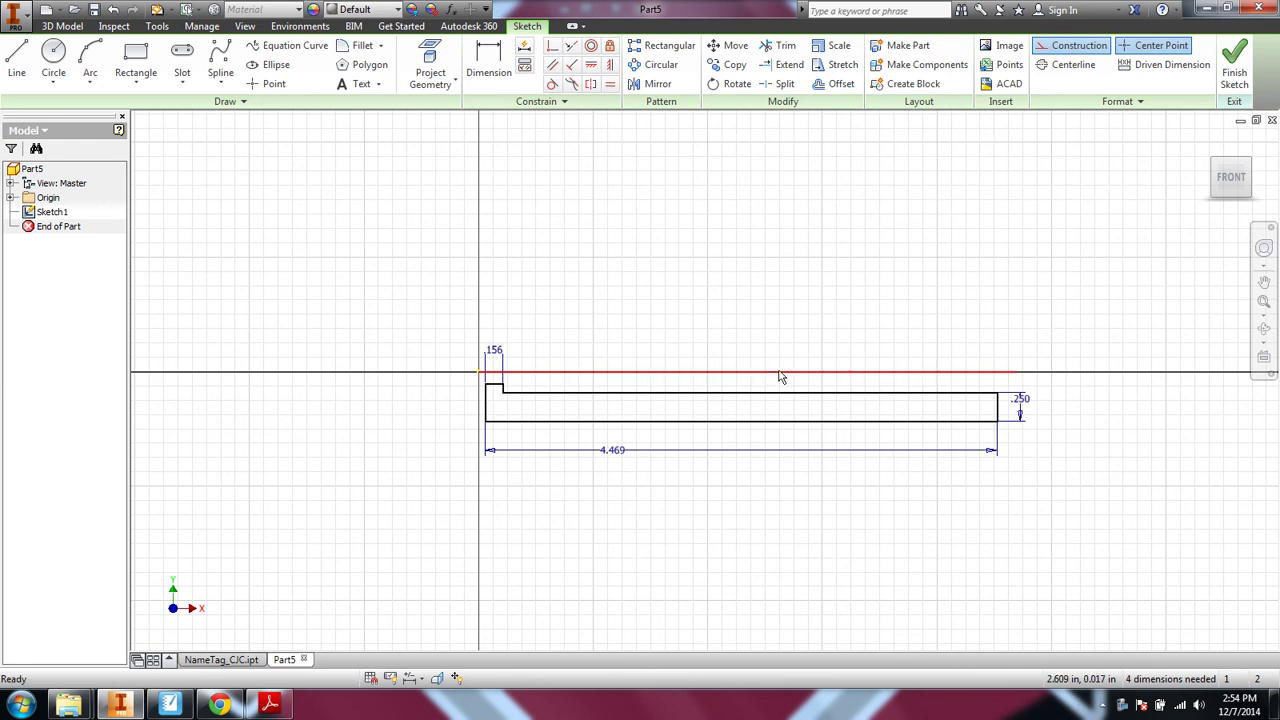
pyautogui.click(781, 376)
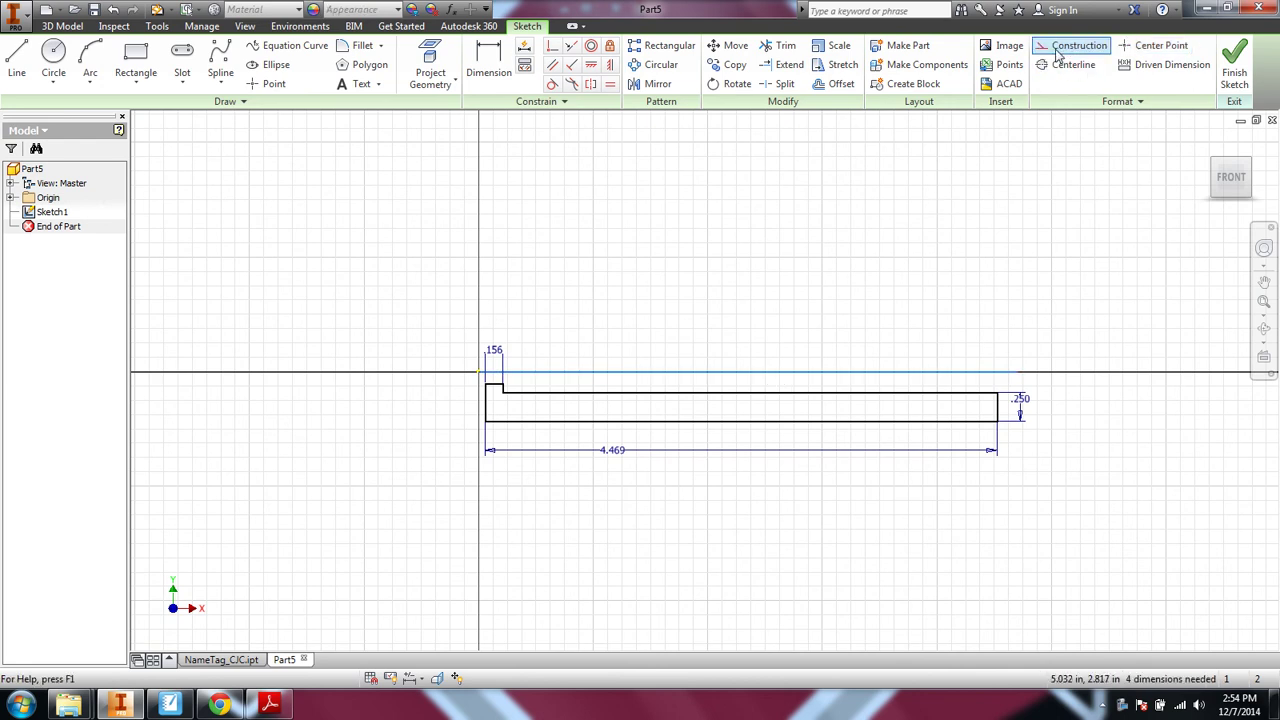
pyautogui.click(1075, 46)
pyautogui.scroll(1, 795, 381)
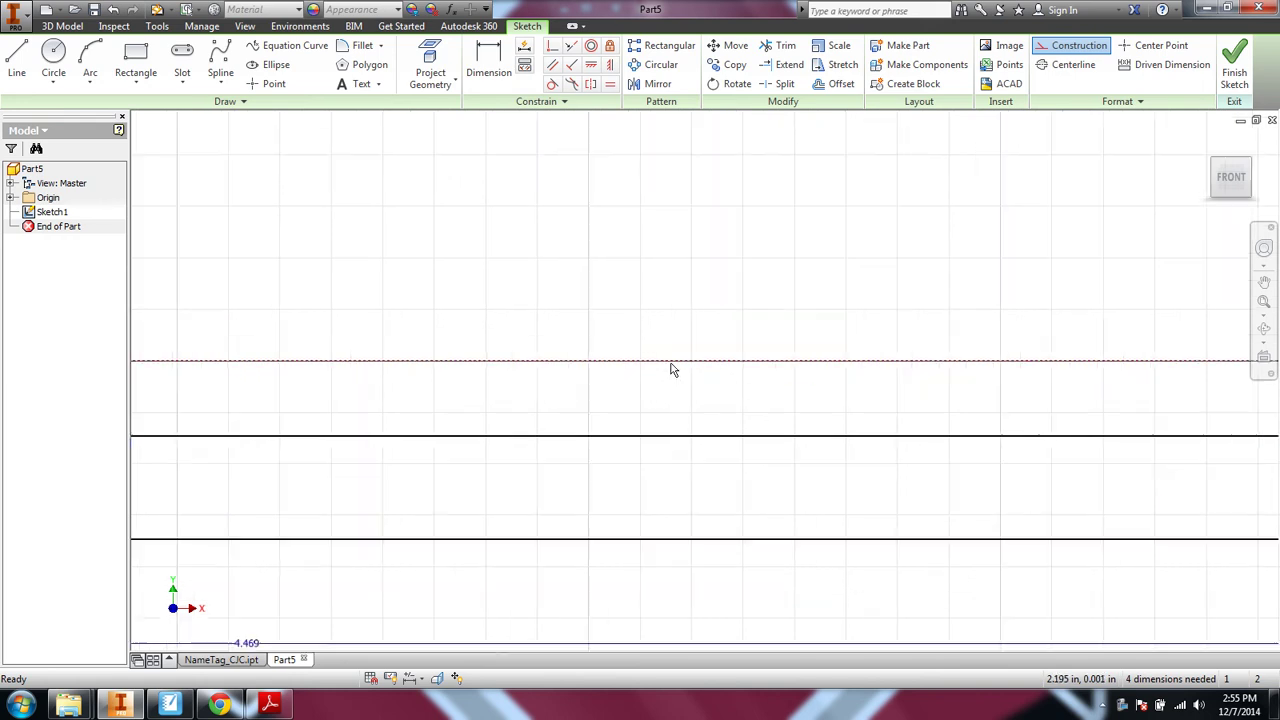
pyautogui.scroll(1, 671, 366)
pyautogui.click(1075, 46)
pyautogui.scroll(-3, 840, 326)
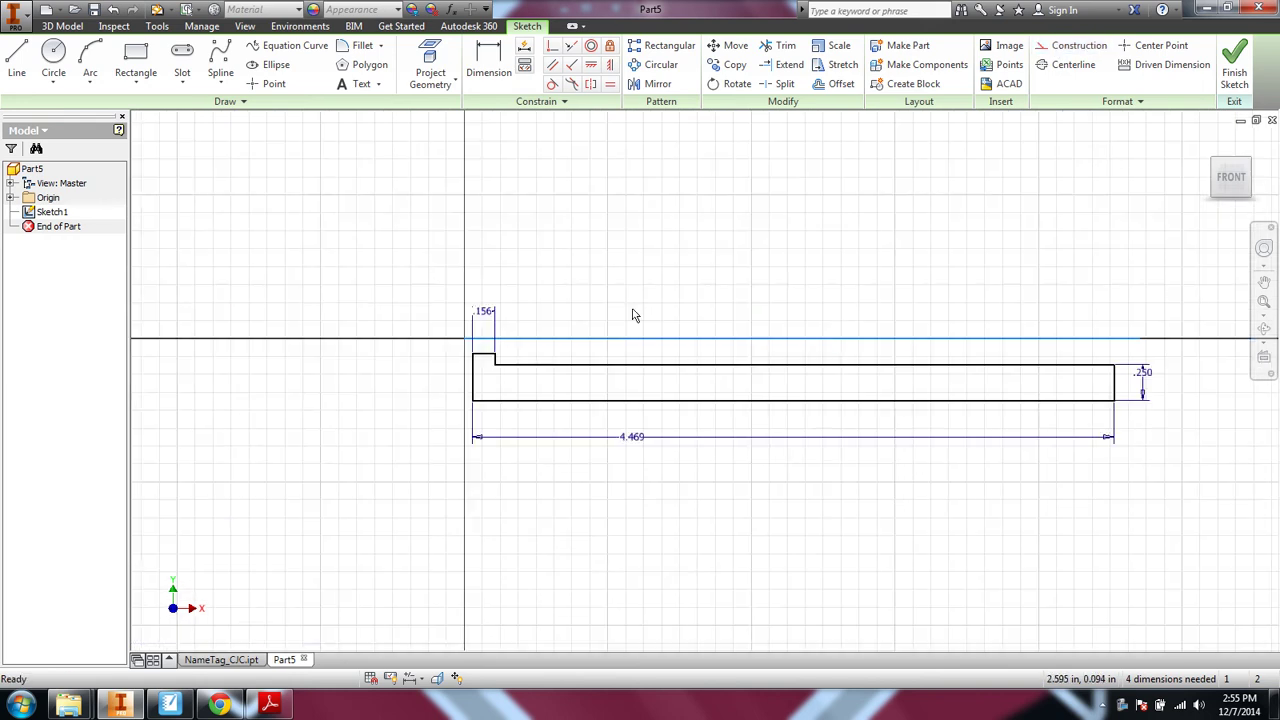
pyautogui.click(1050, 47)
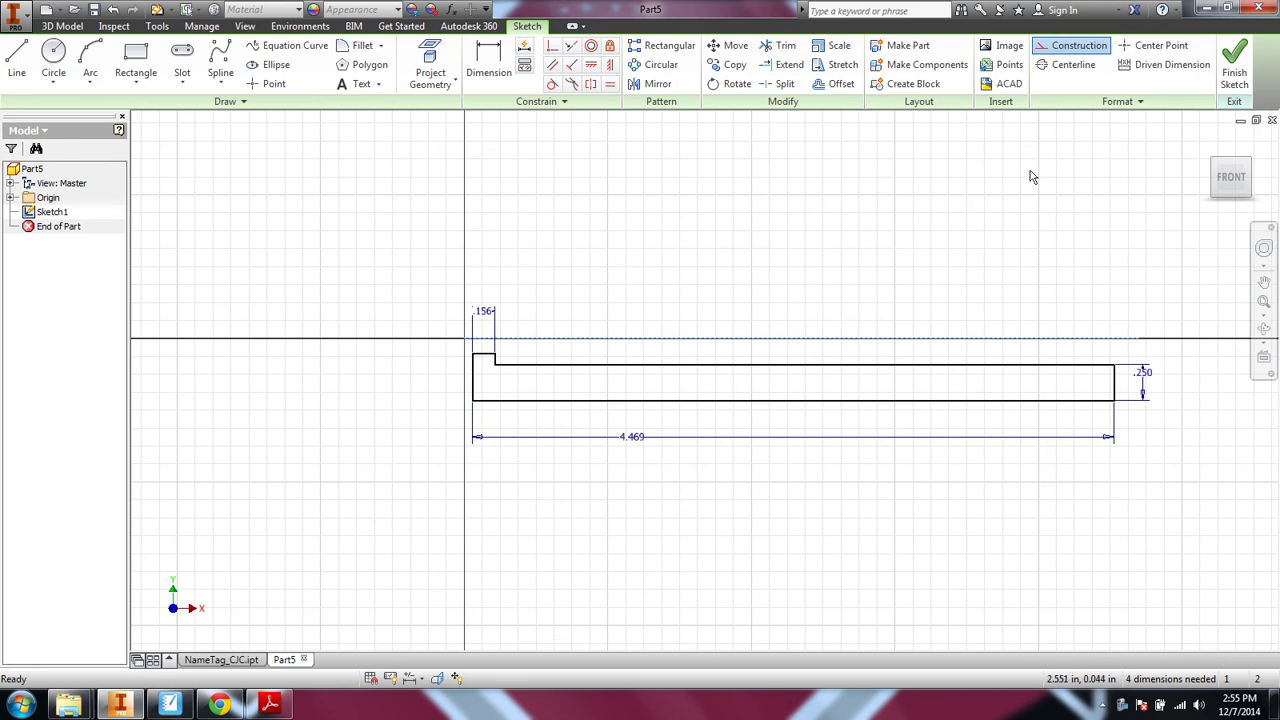
# Finish Sketch1 and bring up its context menu in the browser.
pyautogui.click(1235, 70)
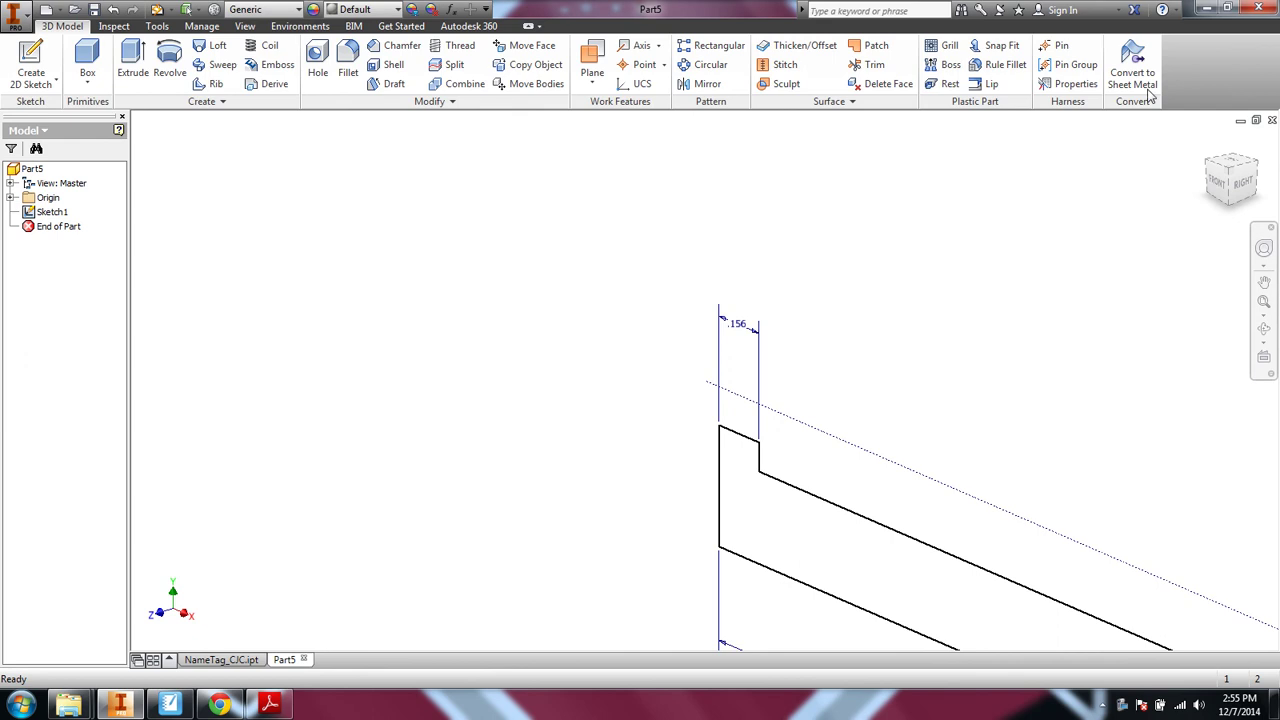
pyautogui.moveTo(980, 314)
pyautogui.mouseDown(button='middle')
pyautogui.moveTo(871, 357)
pyautogui.moveTo(657, 303)
pyautogui.moveTo(770, 363)
pyautogui.mouseUp(button='middle')
pyautogui.scroll(1, 921, 364)
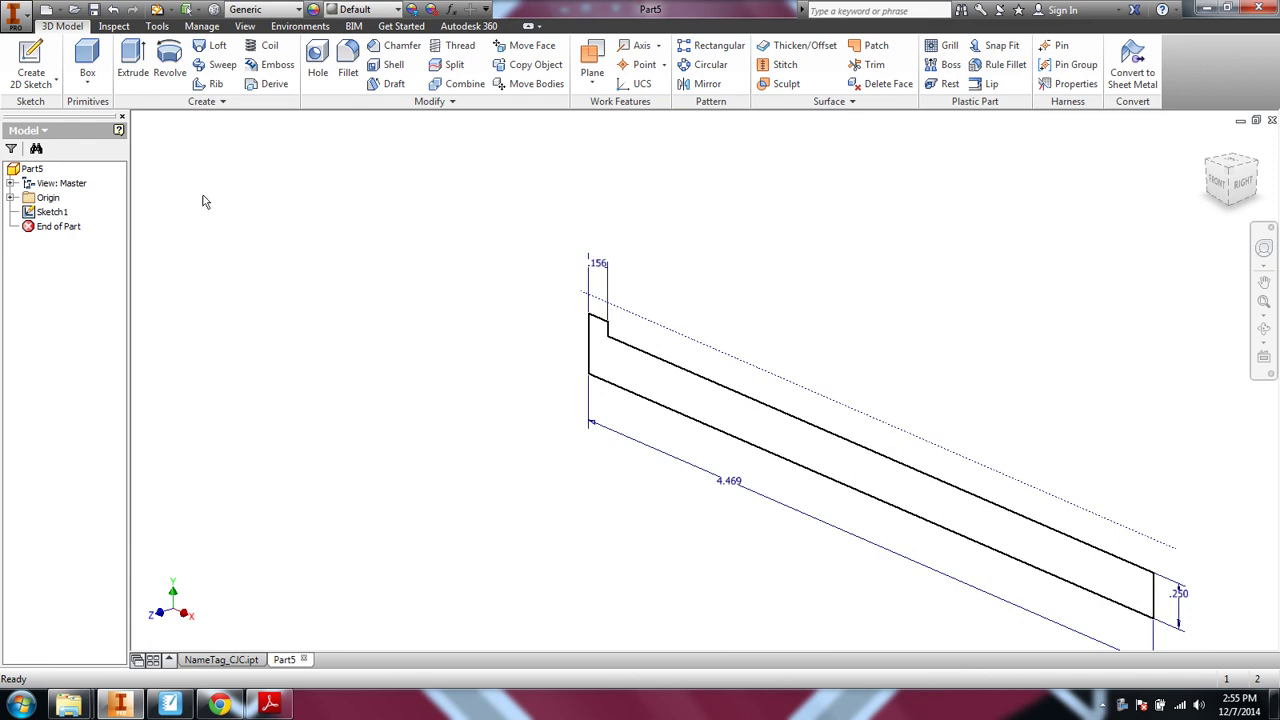
pyautogui.rightClick(41, 219)
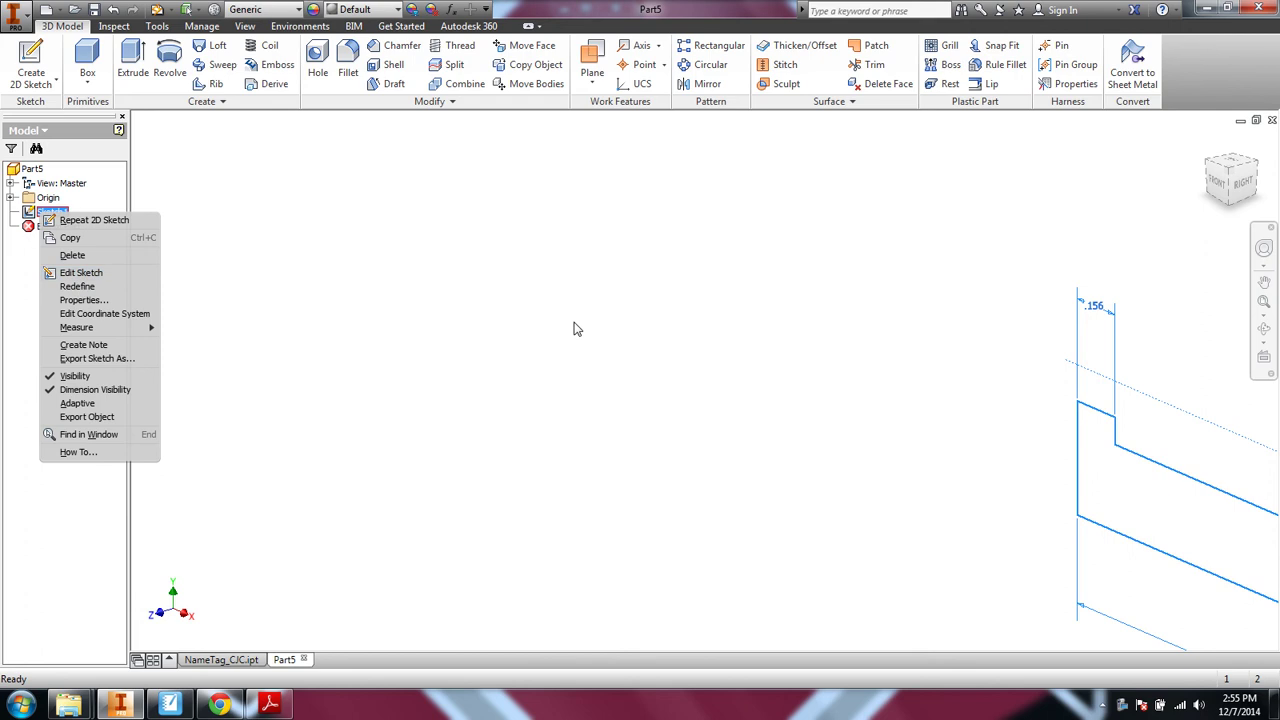
pyautogui.click(490, 294)
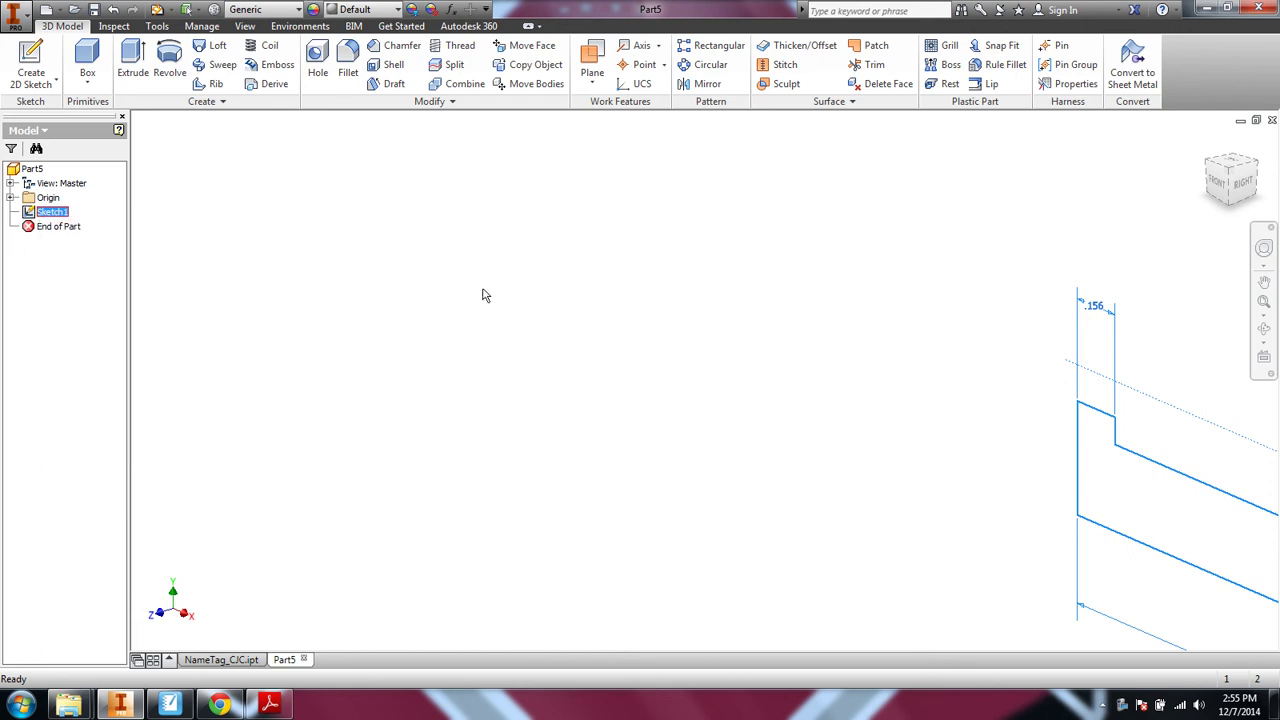
pyautogui.rightClick(45, 215)
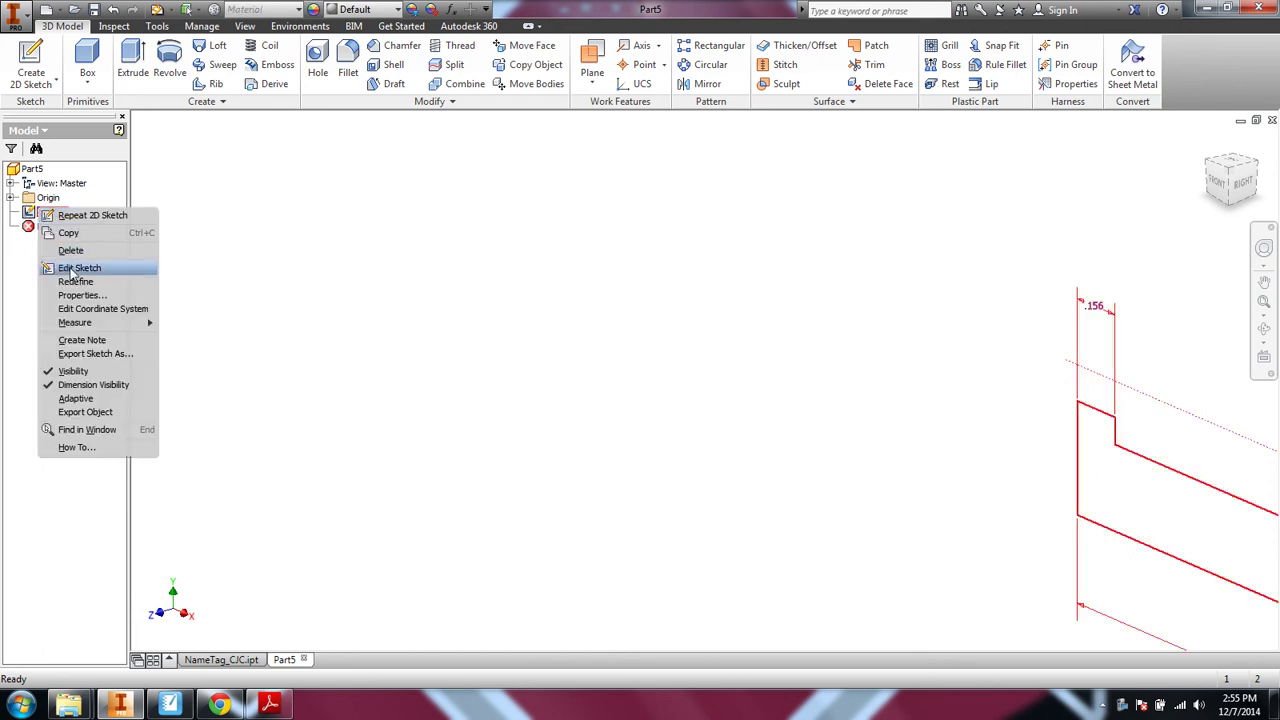
# Reopen Sketch1 for editing with Inventor snapped to the right half beside the PDF.
pyautogui.click(79, 268)
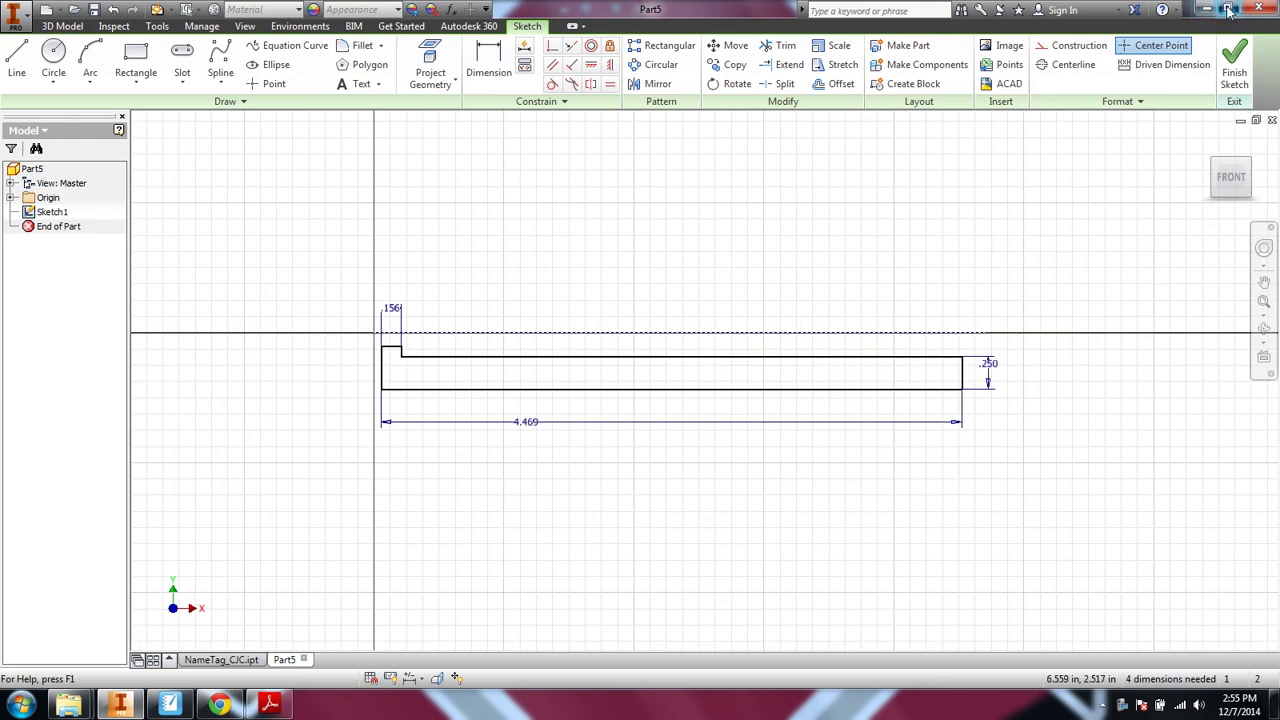
pyautogui.doubleClick(773, 10)
pyautogui.press('super+Right')
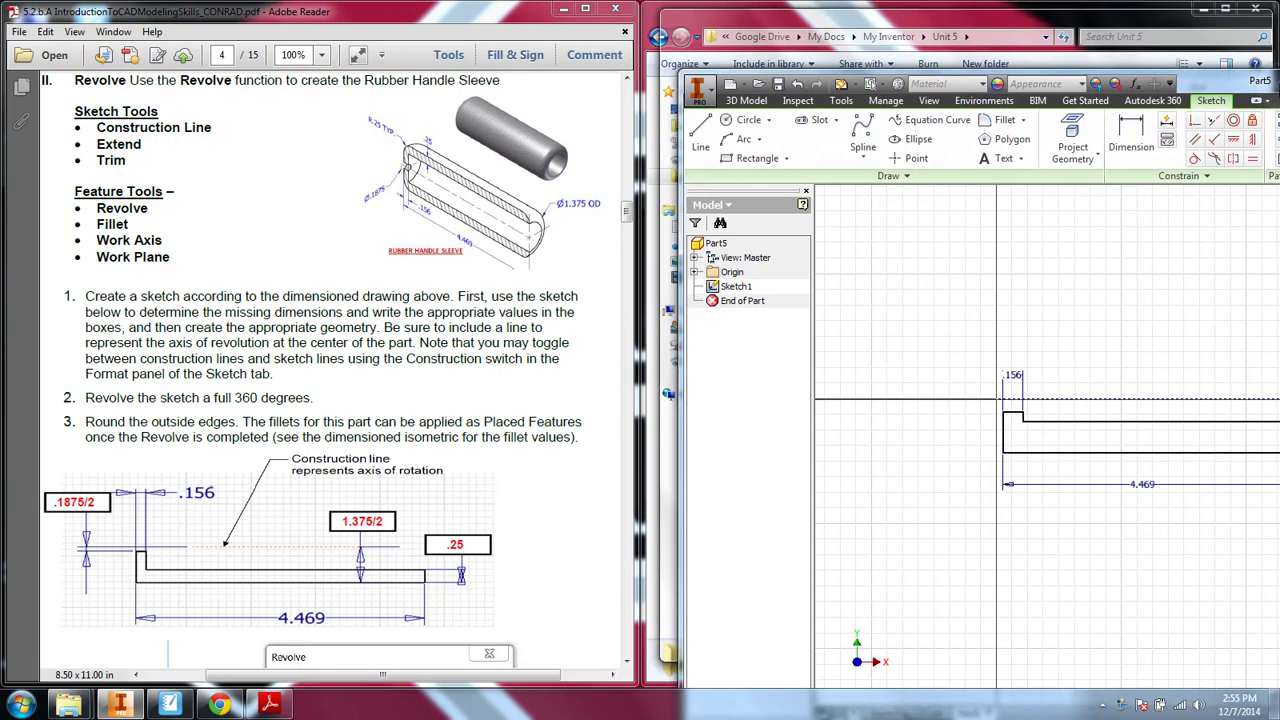
pyautogui.scroll(3, 982, 484)
pyautogui.moveTo(982, 484)
pyautogui.mouseDown(button='middle')
pyautogui.moveTo(893, 460)
pyautogui.moveTo(914, 416)
pyautogui.mouseUp(button='middle')
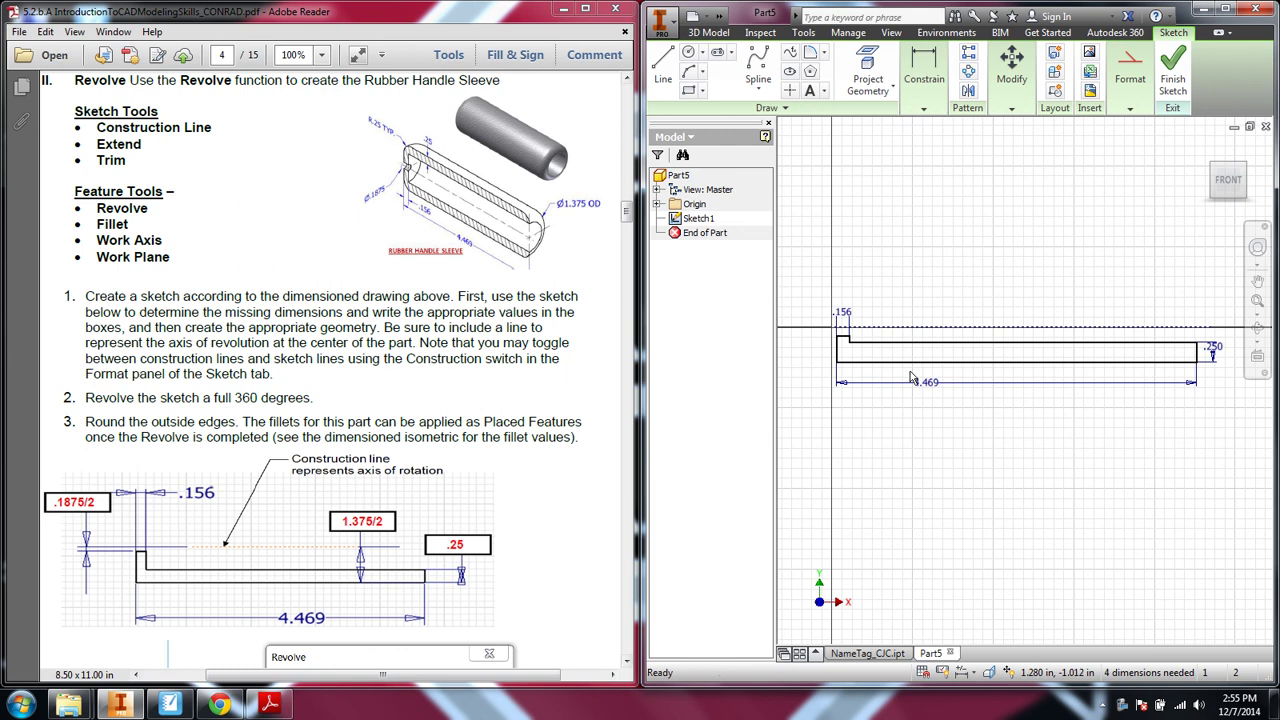
pyautogui.click(1008, 67)
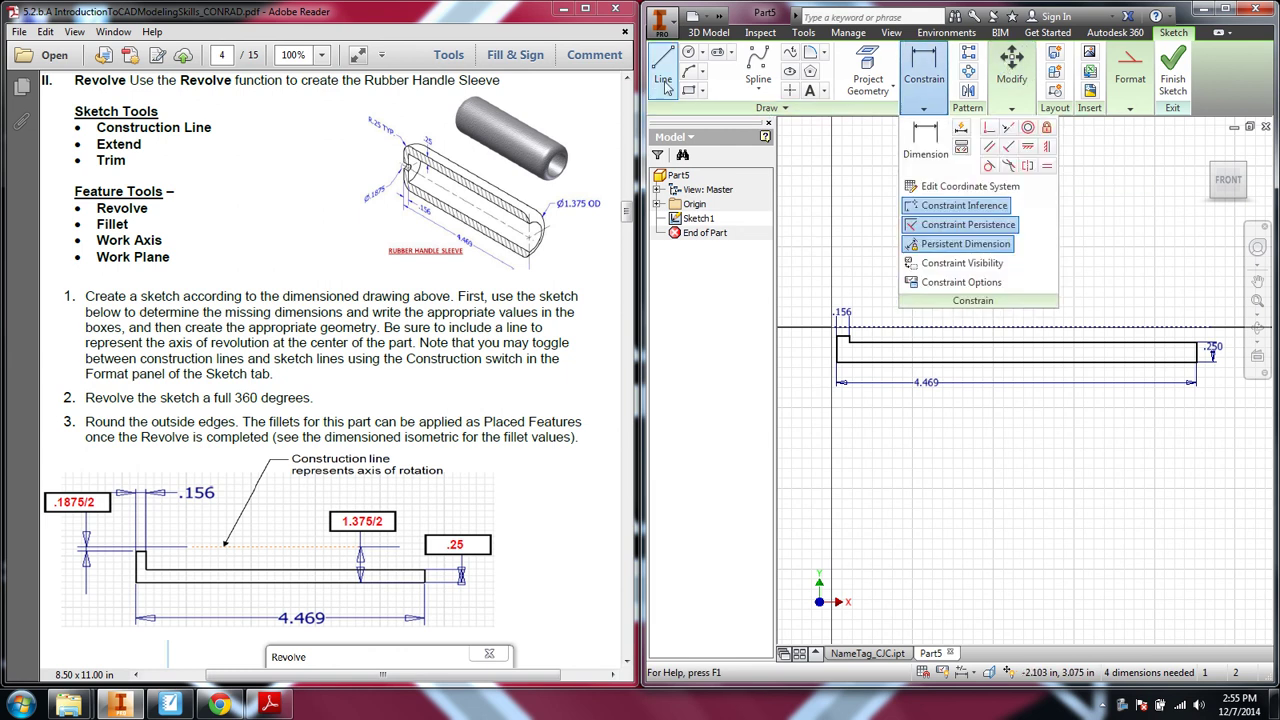
pyautogui.click(910, 70)
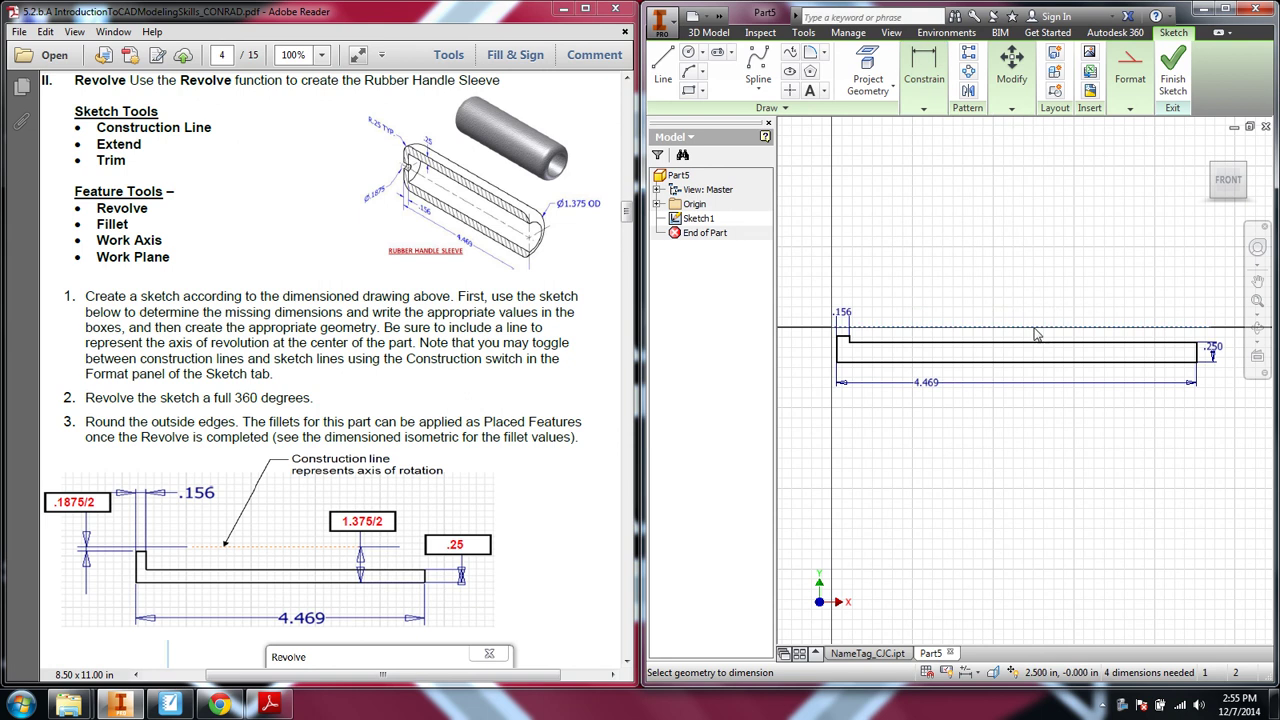
# Dimension the bottom line from the construction axis as 1.375/2 (.688).
pyautogui.click(1030, 362)
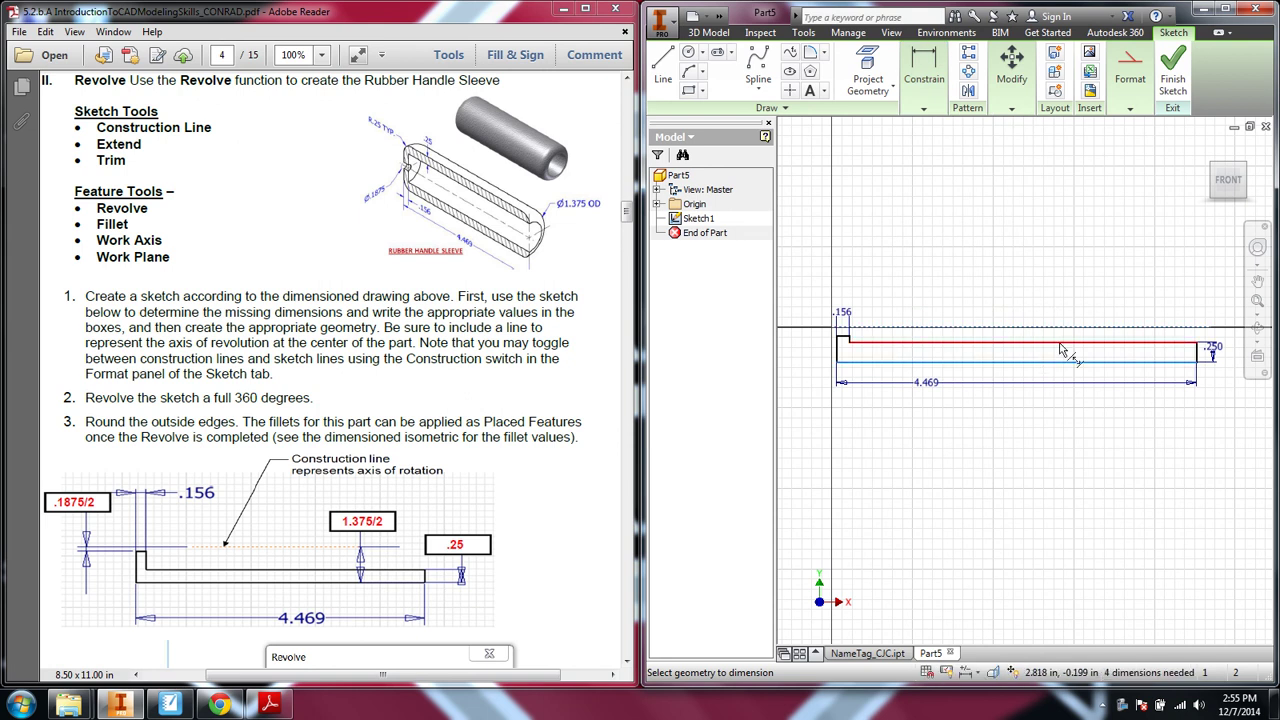
pyautogui.click(1052, 329)
pyautogui.click(1056, 363)
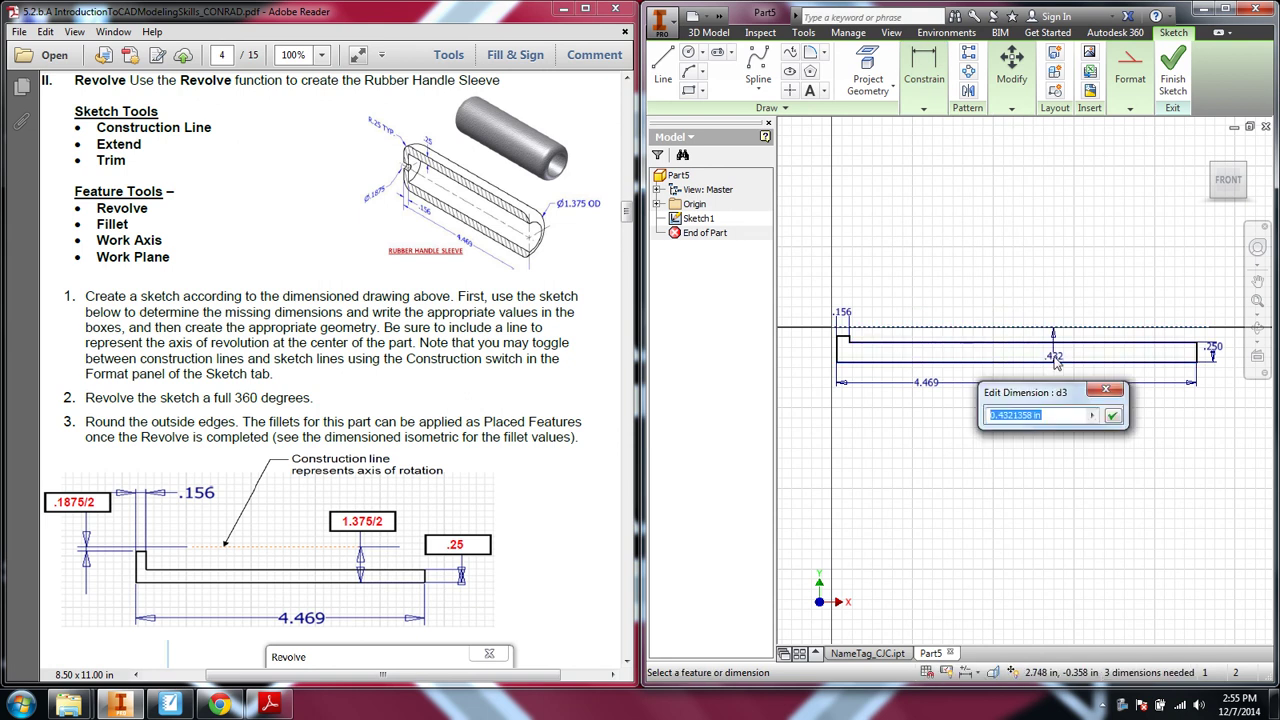
pyautogui.write('1.375/2')
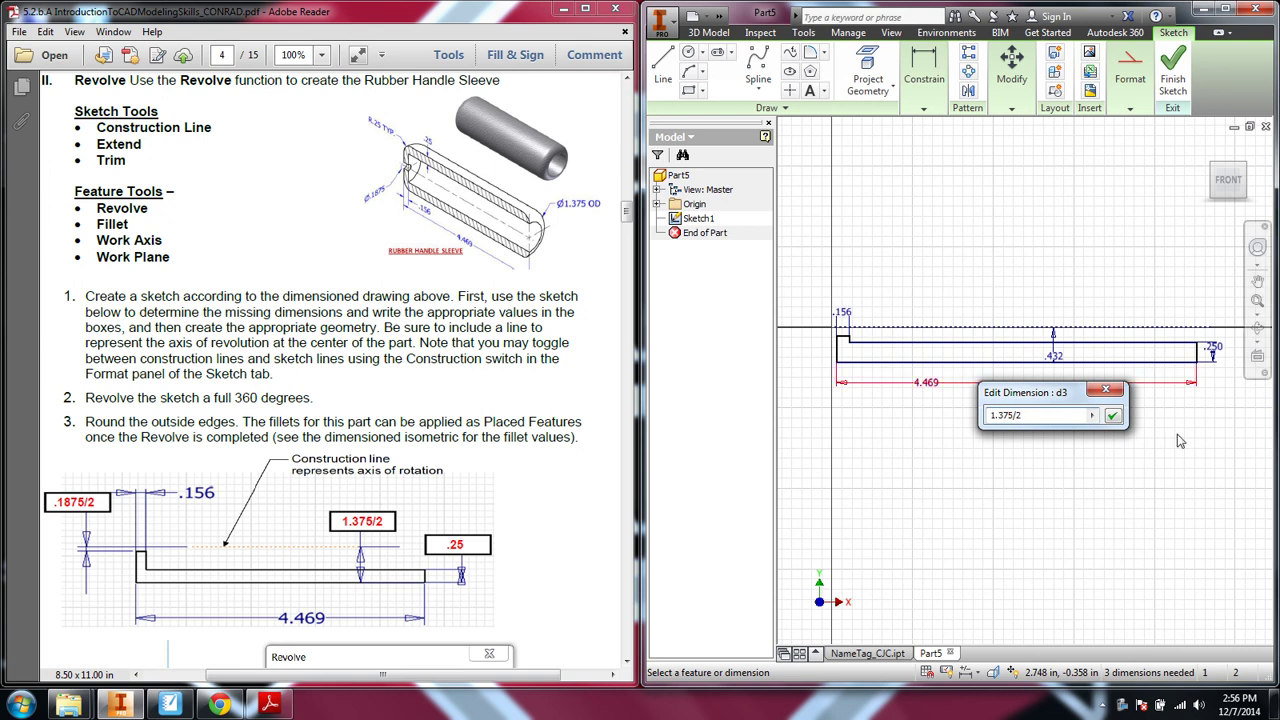
pyautogui.click(1112, 415)
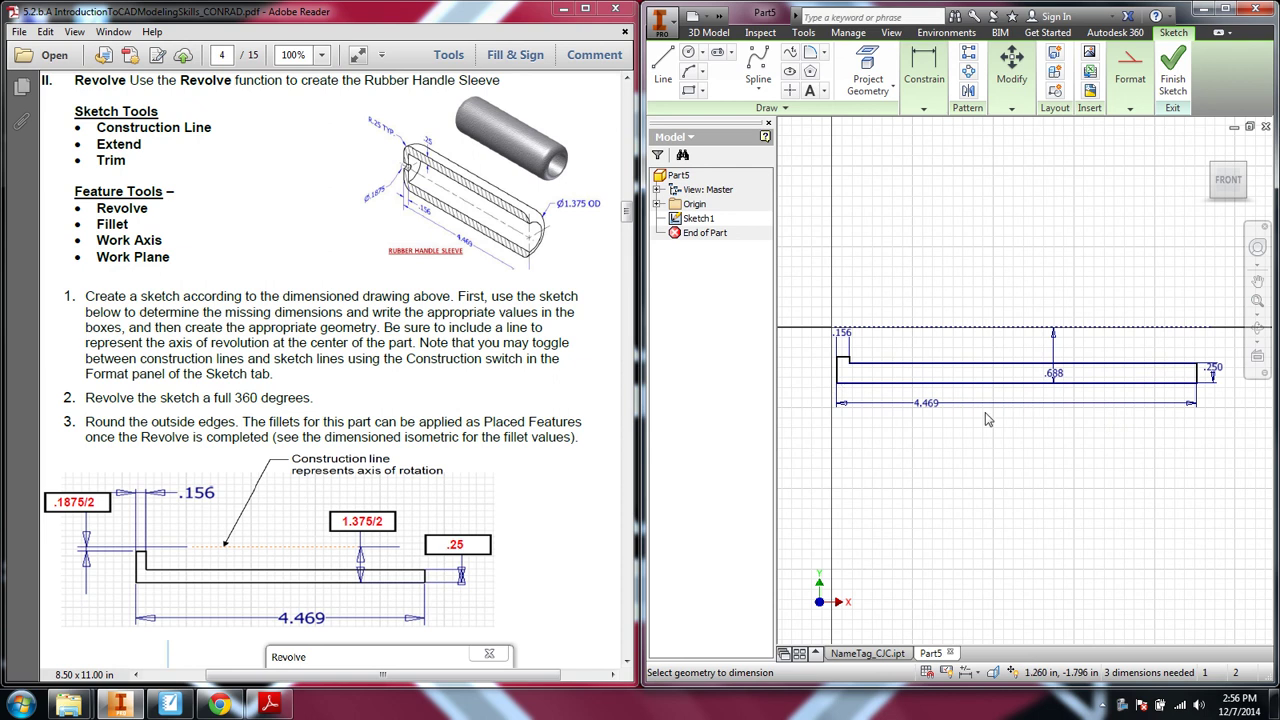
# Dimension the step edge from the construction axis as .1875/2 (.094).
pyautogui.scroll(3, 858, 366)
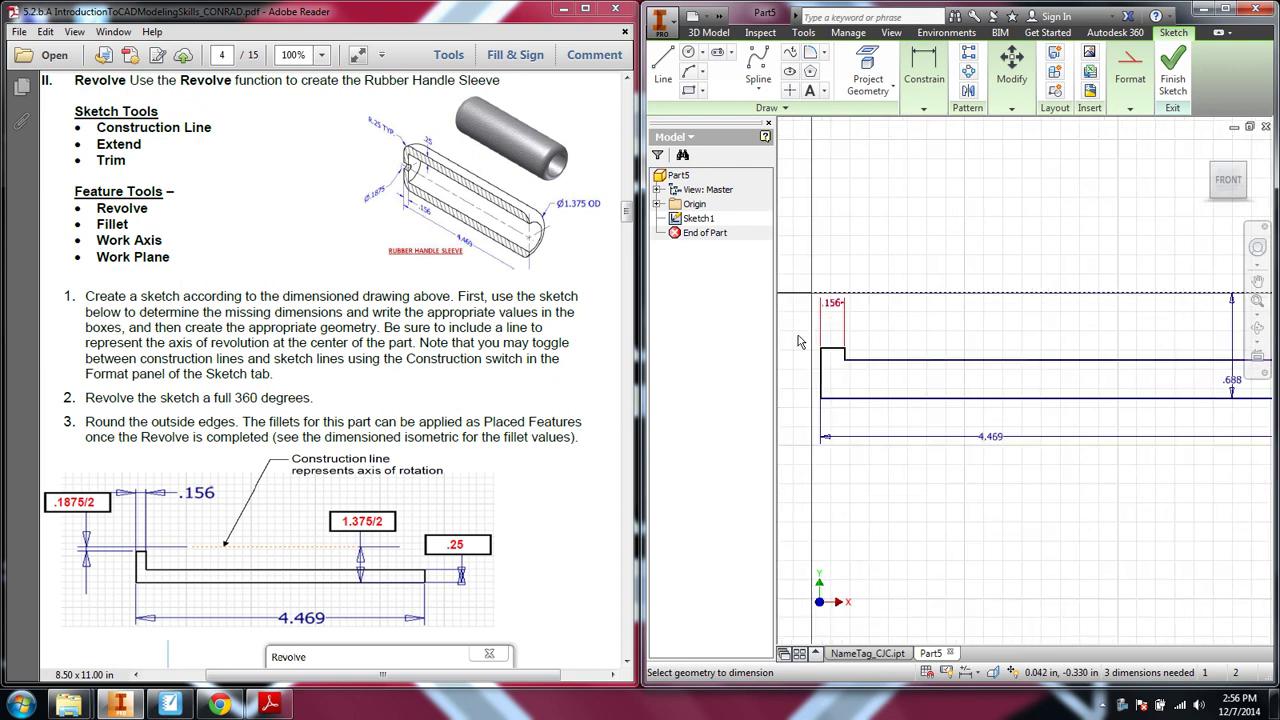
pyautogui.click(852, 300)
pyautogui.click(840, 348)
pyautogui.click(885, 341)
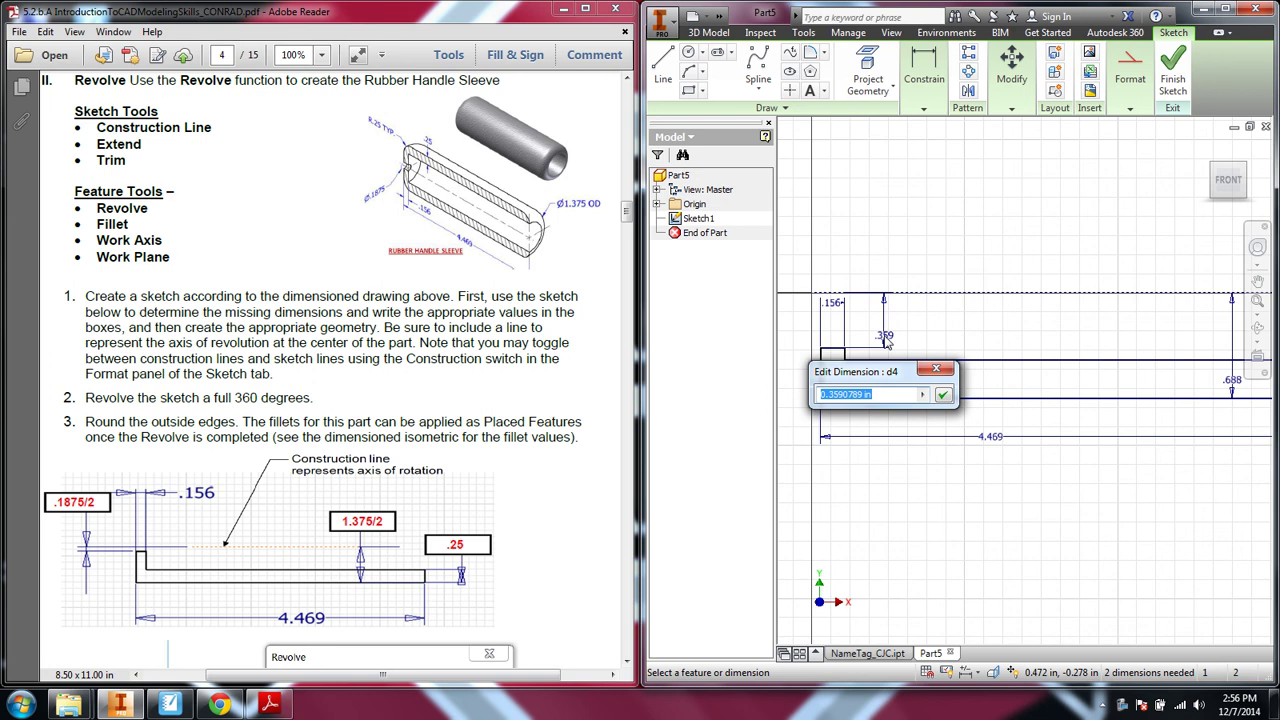
pyautogui.write('.1875/2')
pyautogui.click(943, 394)
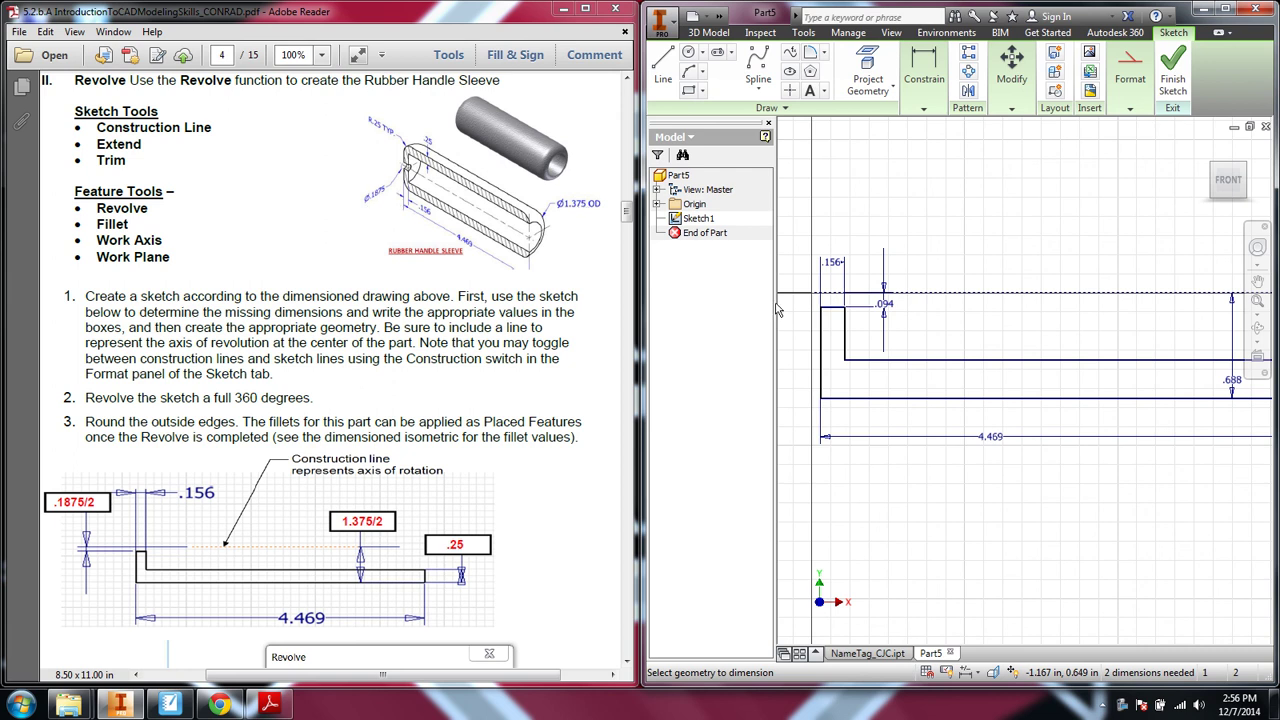
# Make the profile's left edge coincident with the vertical axis line.
pyautogui.scroll(-2, 975, 360)
pyautogui.scroll(-2, 1110, 444)
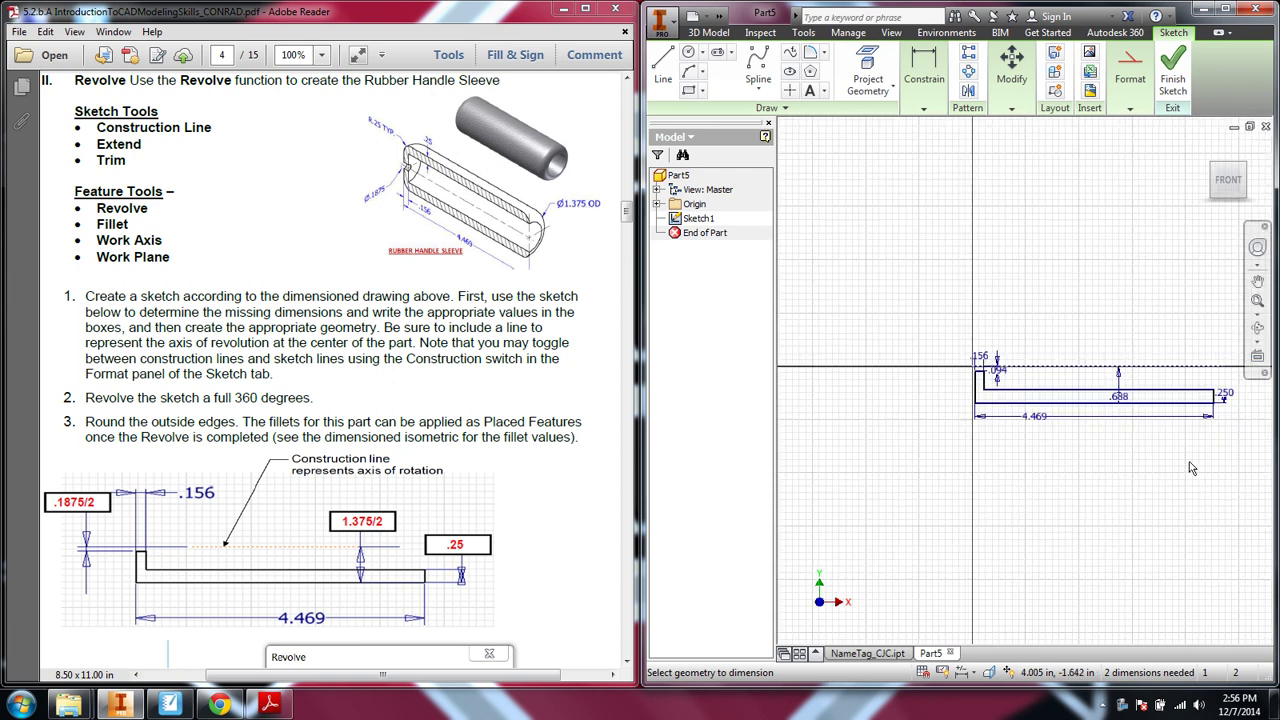
pyautogui.moveTo(1190, 491)
pyautogui.mouseDown(button='middle')
pyautogui.moveTo(1117, 477)
pyautogui.moveTo(1136, 488)
pyautogui.mouseUp(button='middle')
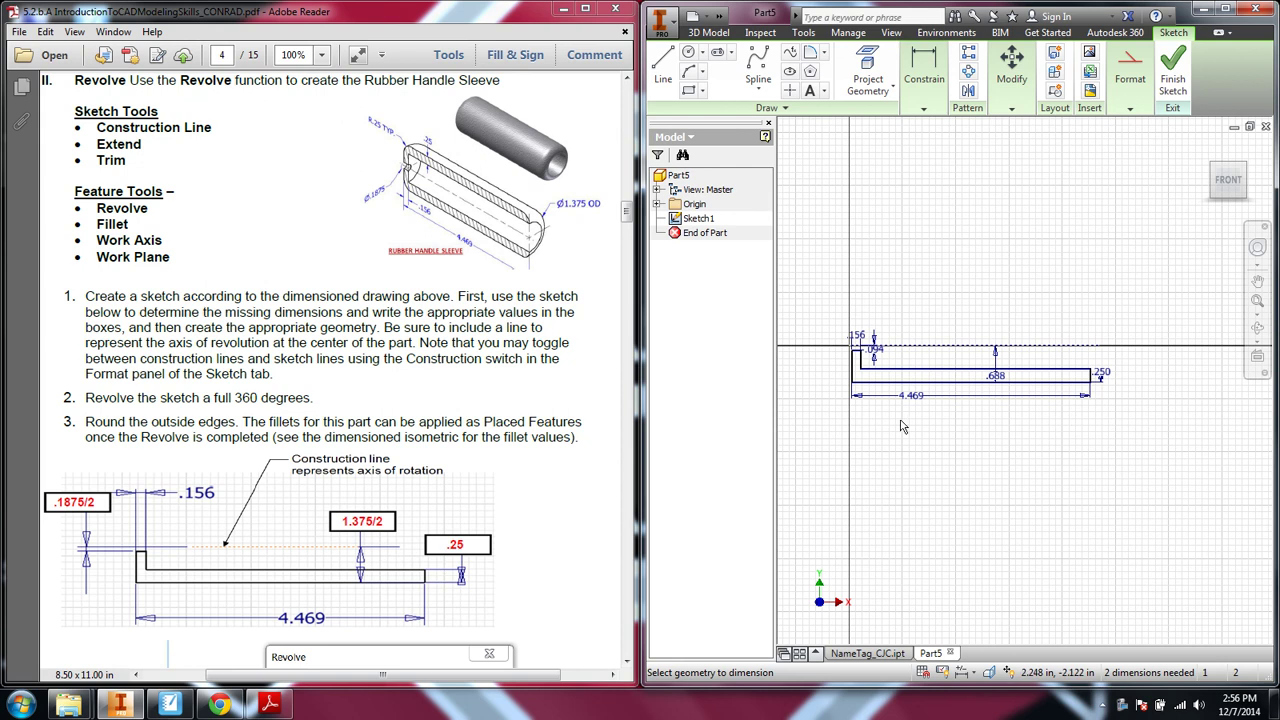
pyautogui.scroll(2, 900, 427)
pyautogui.moveTo(900, 427); pyautogui.dragTo(938, 473, button='middle')
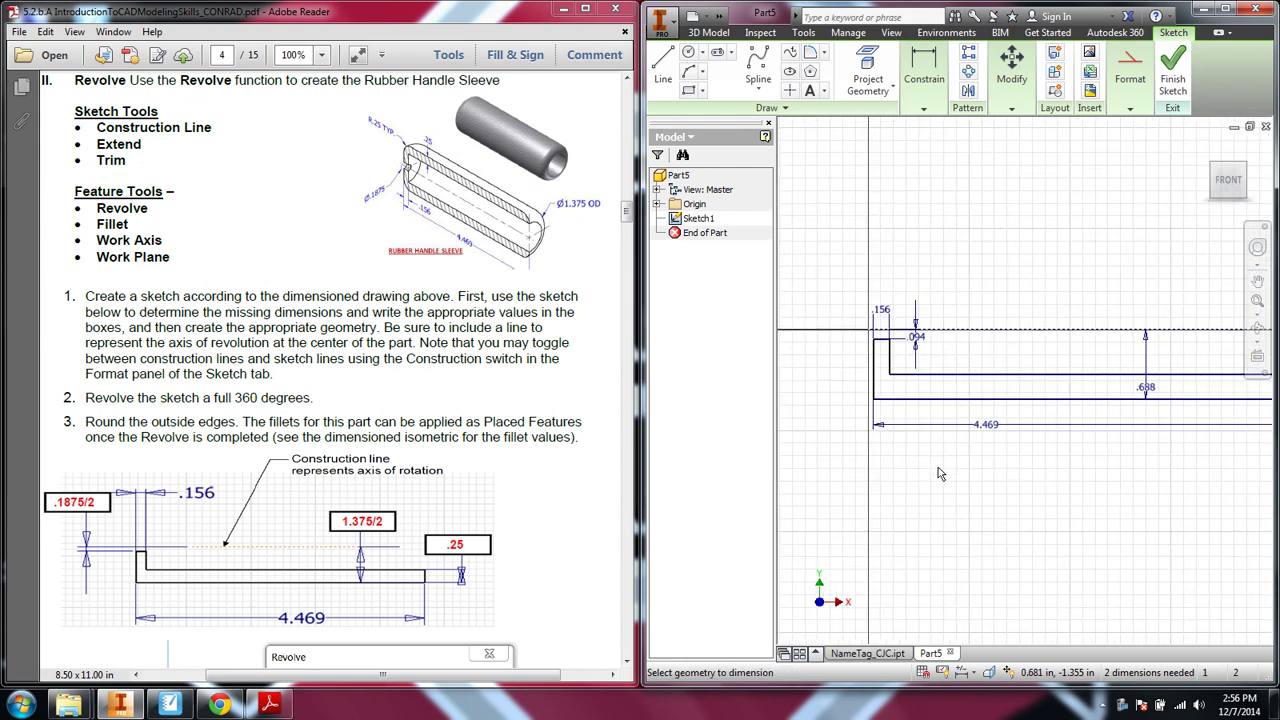
pyautogui.scroll(2, 938, 467)
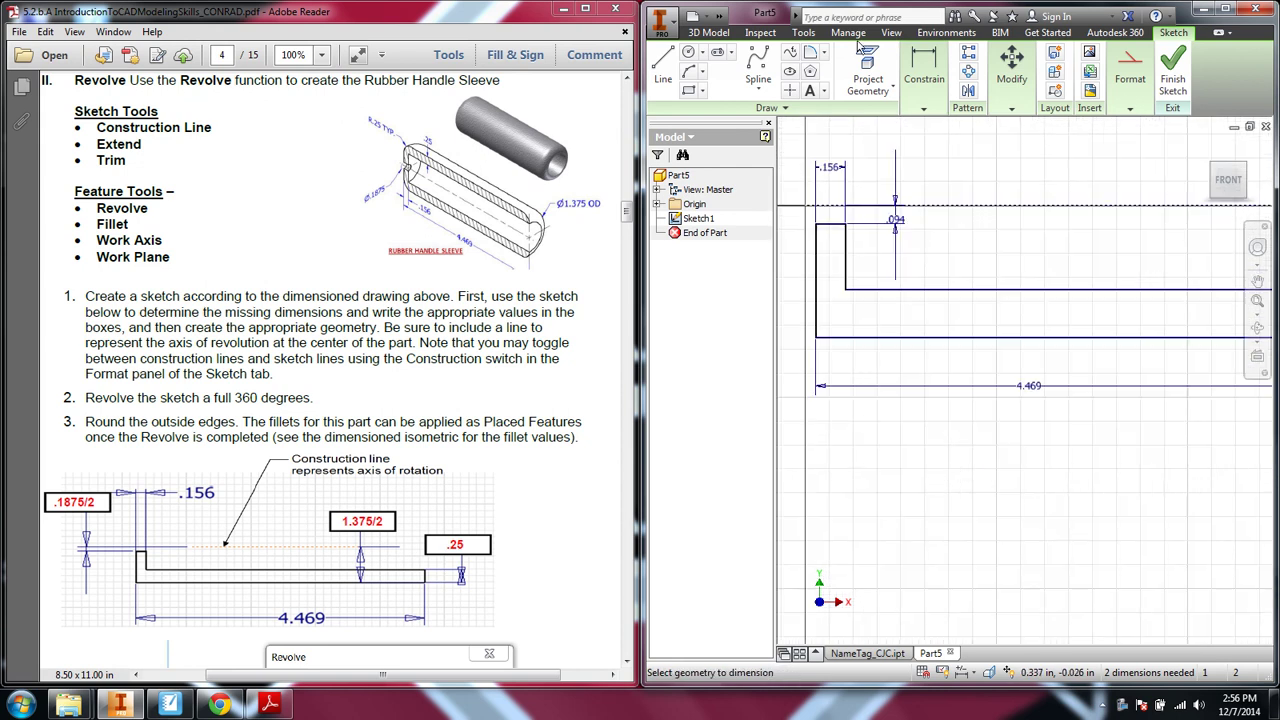
pyautogui.click(923, 108)
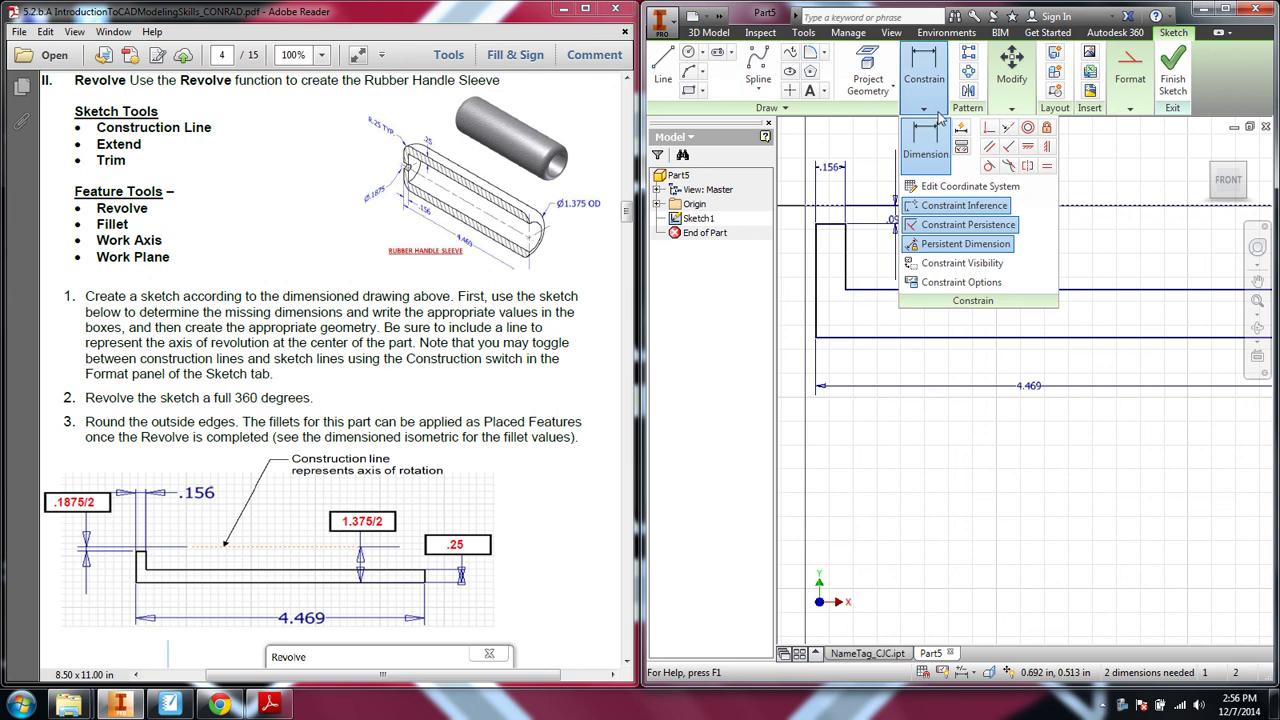
pyautogui.click(1008, 130)
pyautogui.click(818, 281)
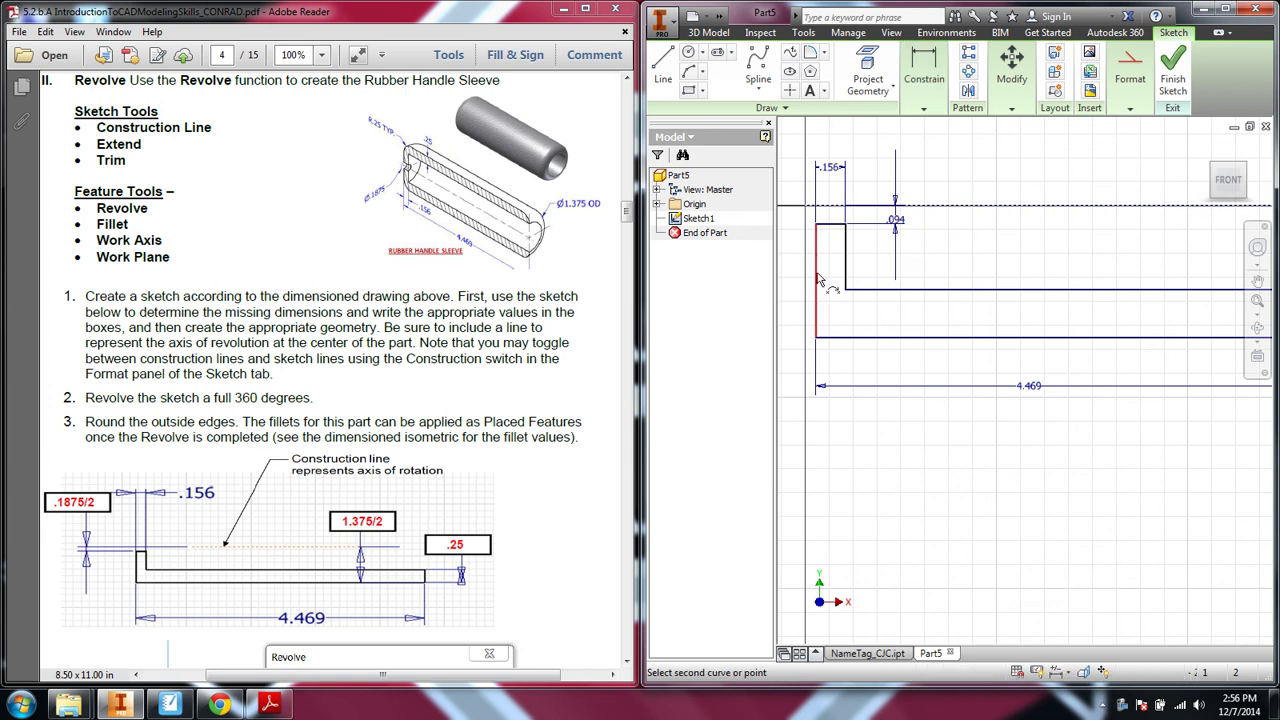
pyautogui.click(806, 213)
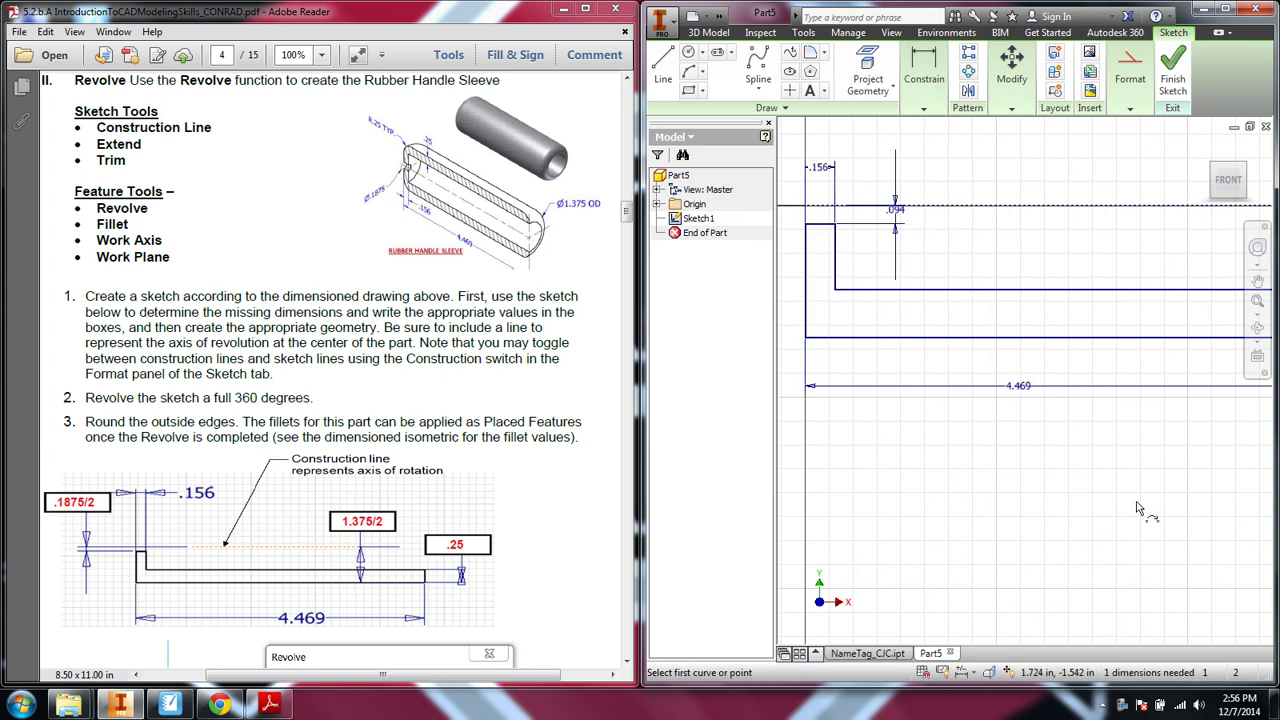
# Pan and zoom to review the profile with its .156, .094, .688, .250 and 4.469 dimensions.
pyautogui.scroll(-3, 1150, 512)
pyautogui.moveTo(1165, 514)
pyautogui.mouseDown(button='middle')
pyautogui.moveTo(990, 484)
pyautogui.moveTo(944, 516)
pyautogui.mouseUp(button='middle')
pyautogui.scroll(2, 944, 516)
pyautogui.scroll(2, 882, 322)
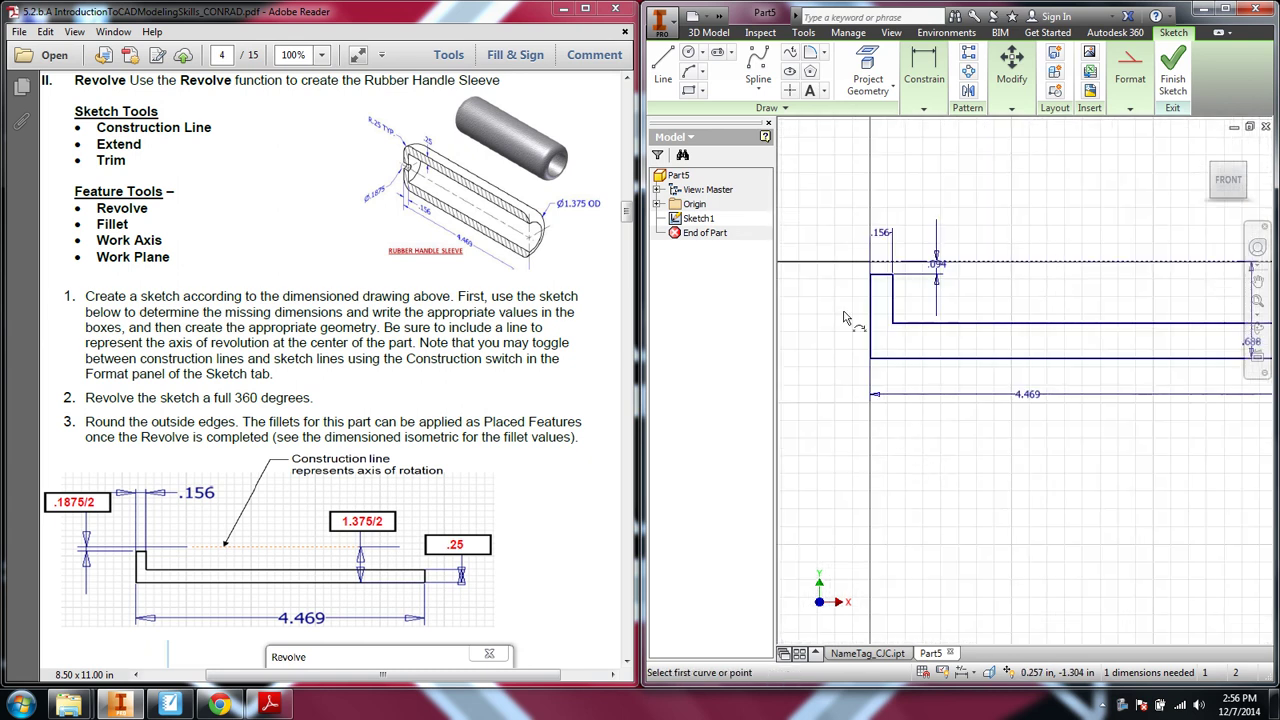
pyautogui.scroll(-2, 1003, 438)
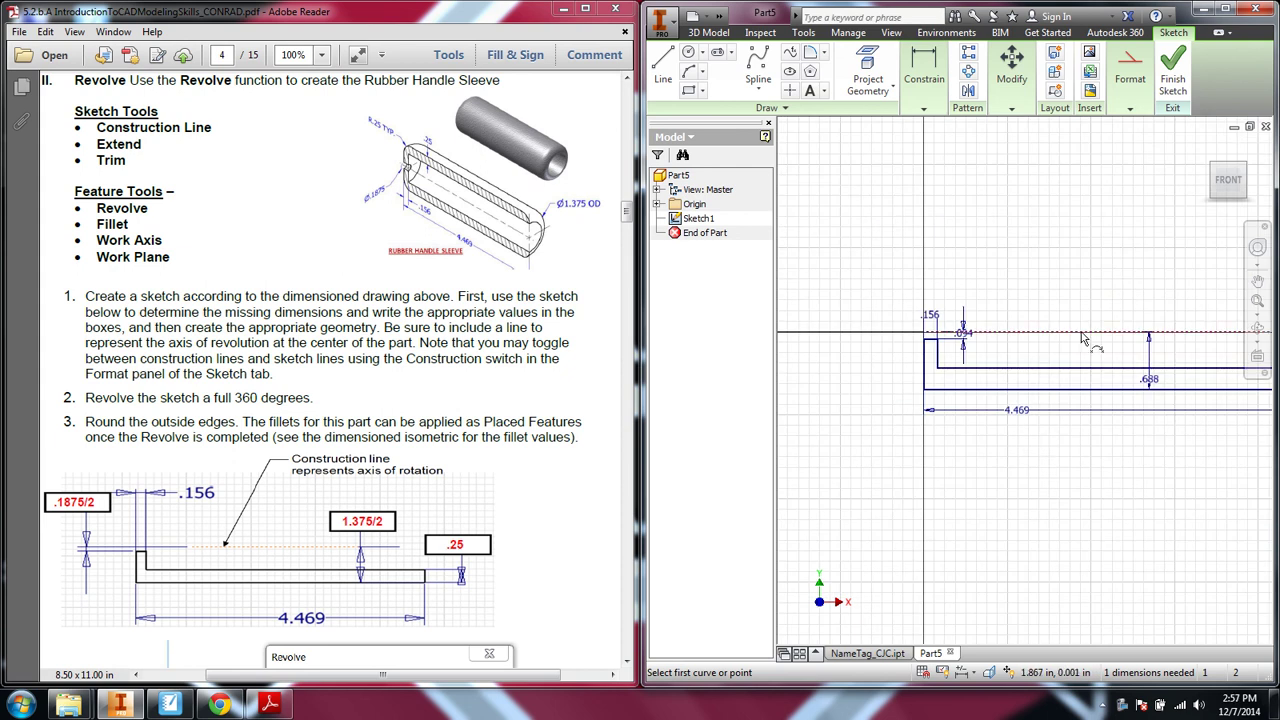
pyautogui.scroll(-1, 1200, 345)
pyautogui.scroll(-1, 1187, 452)
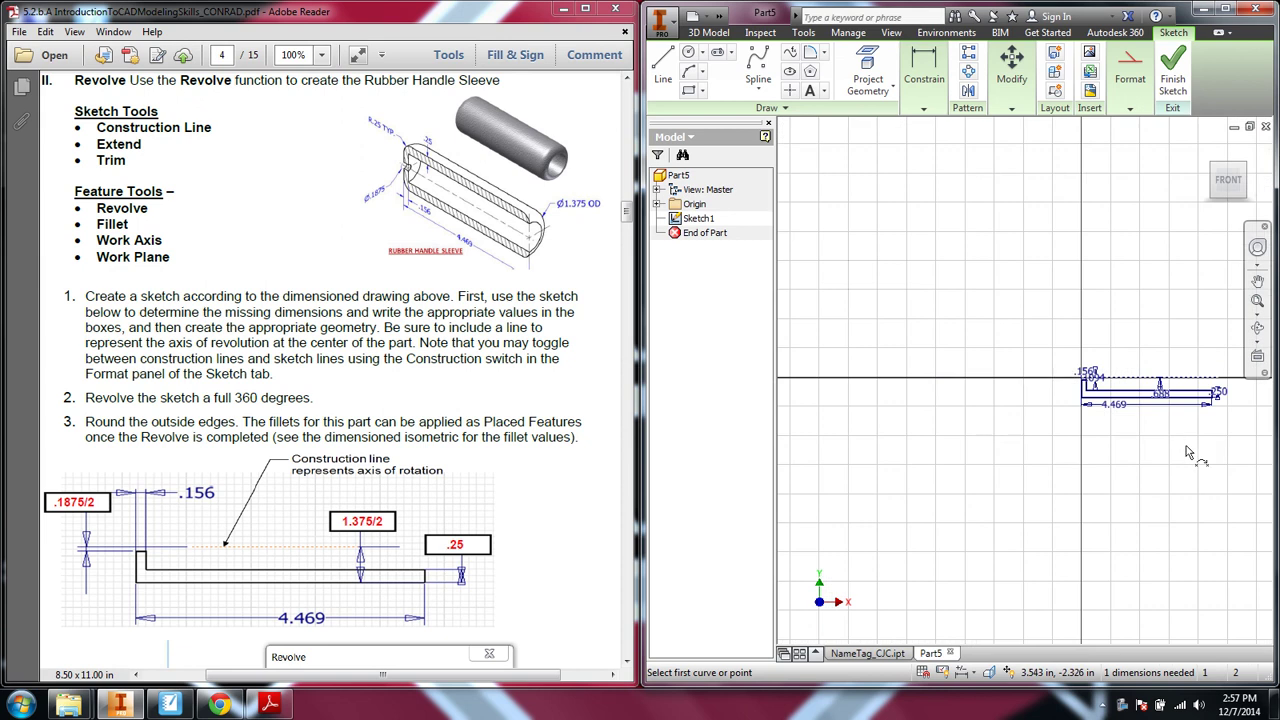
pyautogui.moveTo(1187, 452); pyautogui.dragTo(1042, 429, button='middle')
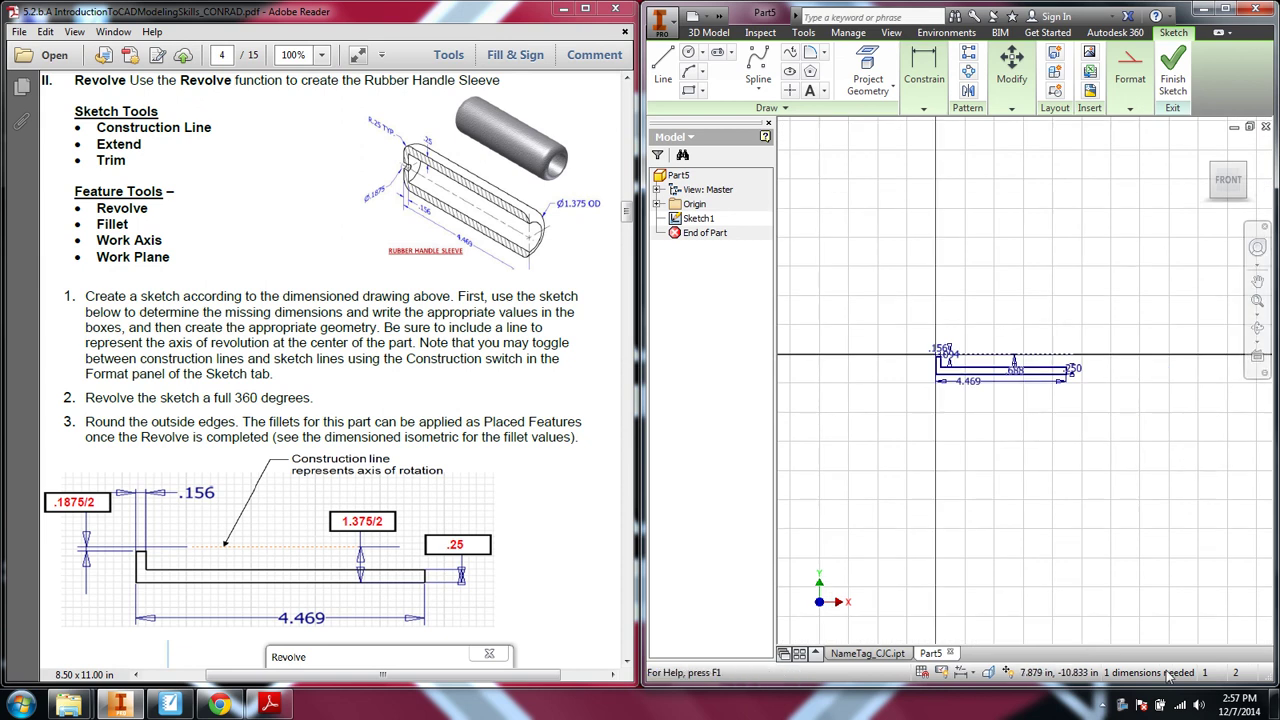
pyautogui.scroll(2, 983, 435)
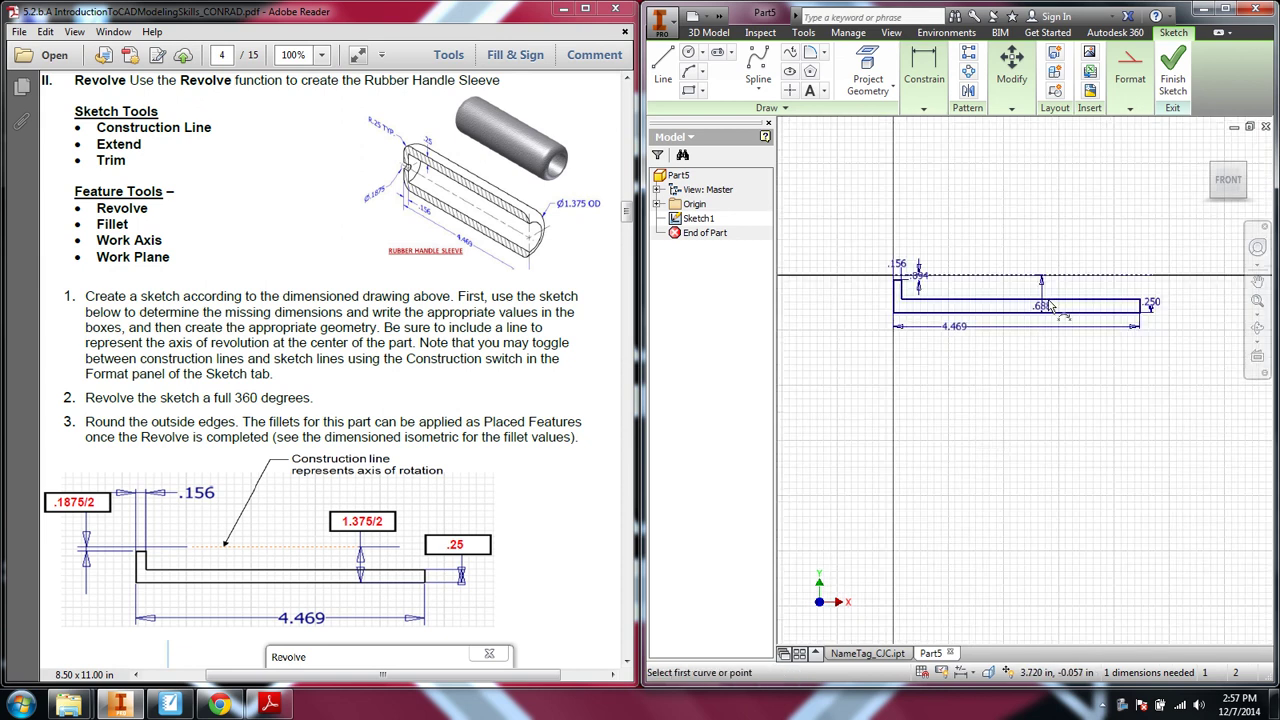
pyautogui.scroll(2, 928, 312)
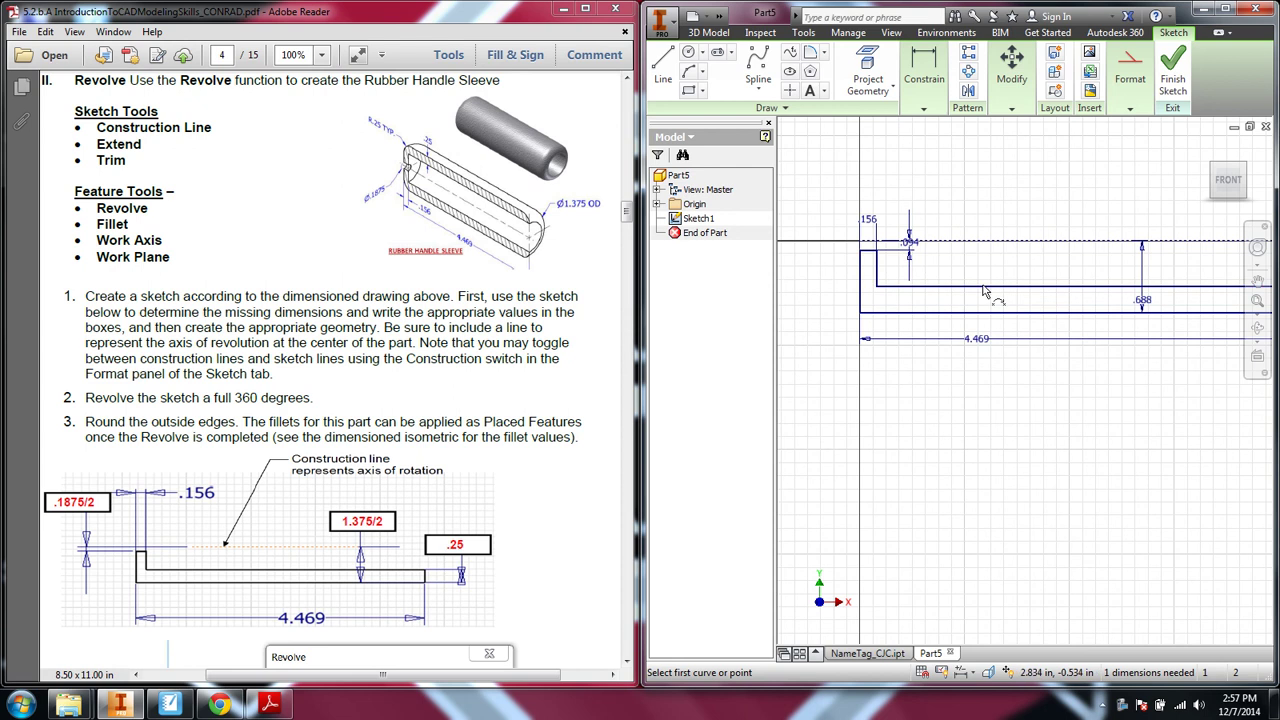
pyautogui.scroll(-1, 1015, 322)
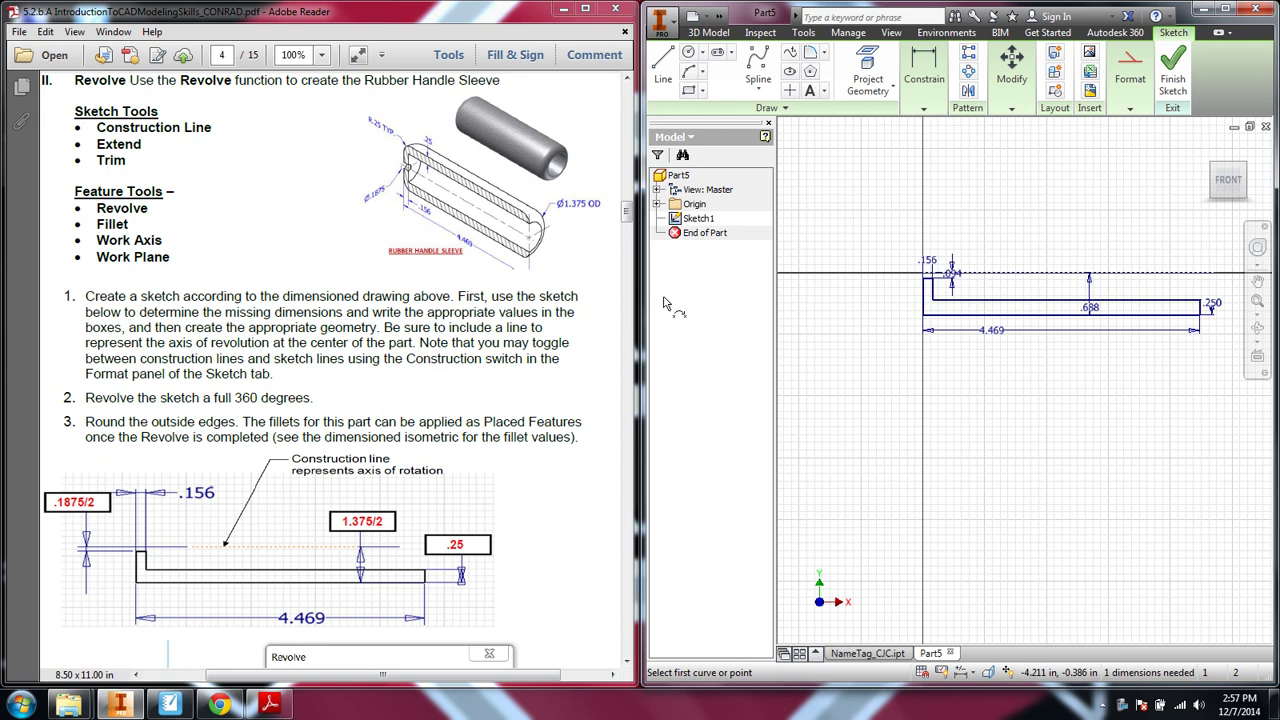
# Finish Sketch1 and return to the 3D model with the dimensioned sleeve profile shown.
pyautogui.click(1174, 72)
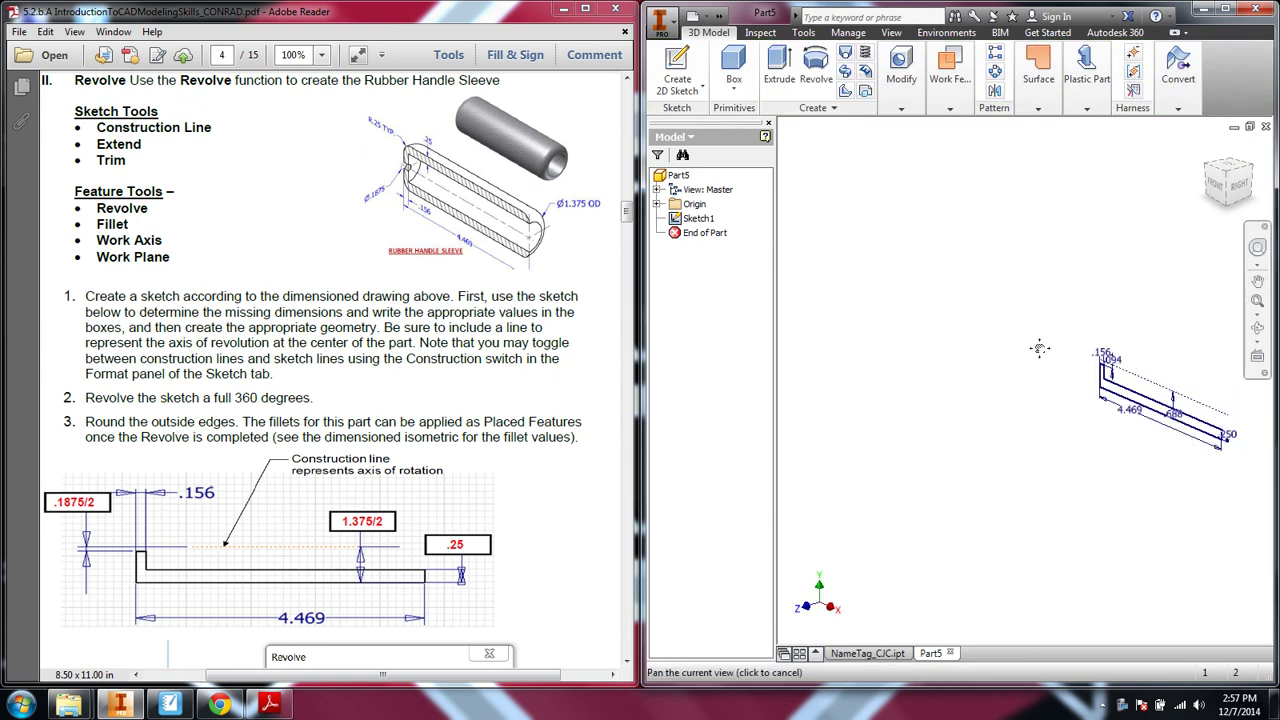
pyautogui.moveTo(626, 214)
pyautogui.mouseDown()
pyautogui.moveTo(626, 246)
pyautogui.moveTo(626, 229)
pyautogui.mouseUp()
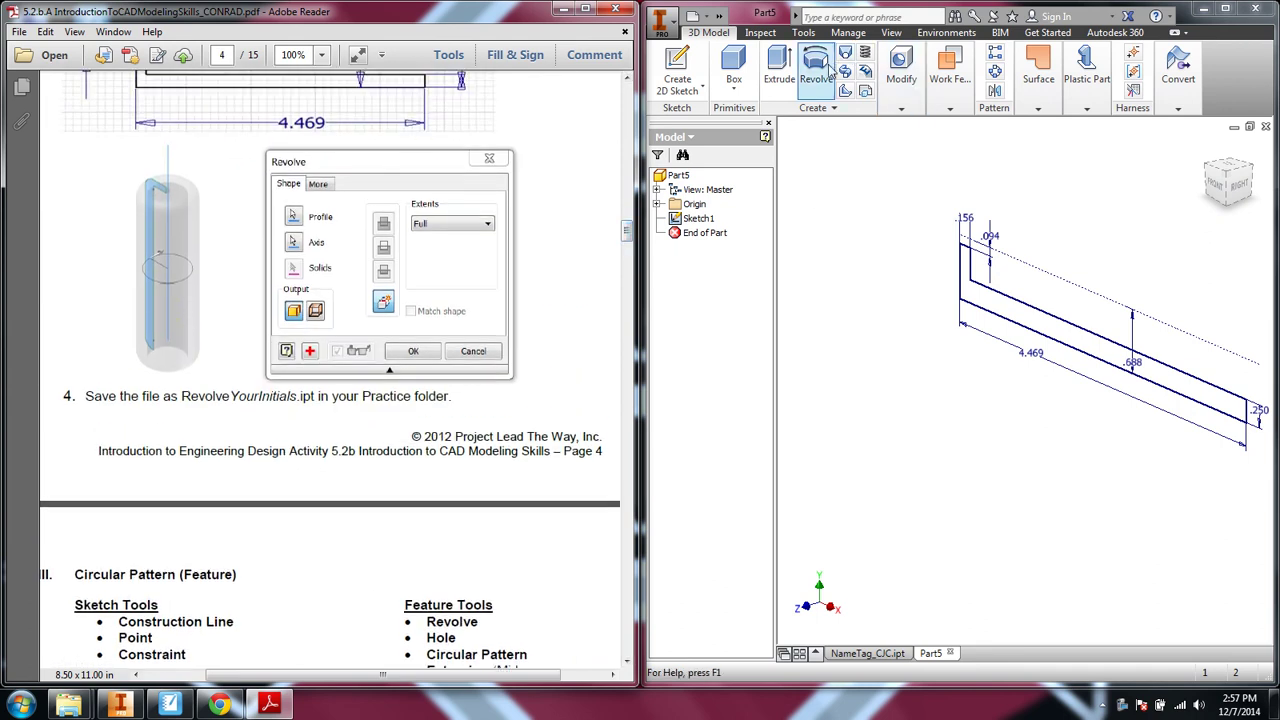
# Revolve the profile a full 360° around the dotted centerline to form the hollow sleeve.
pyautogui.click(818, 66)
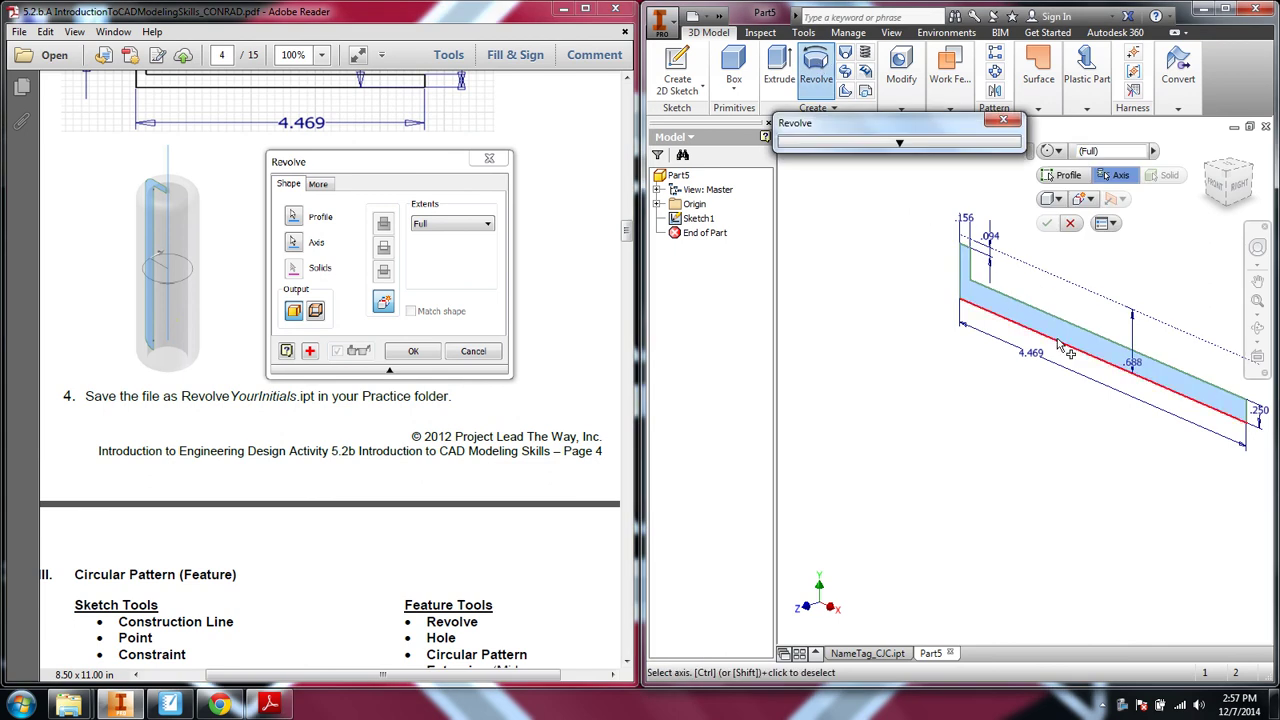
pyautogui.click(899, 143)
pyautogui.moveTo(879, 139); pyautogui.dragTo(768, 143)
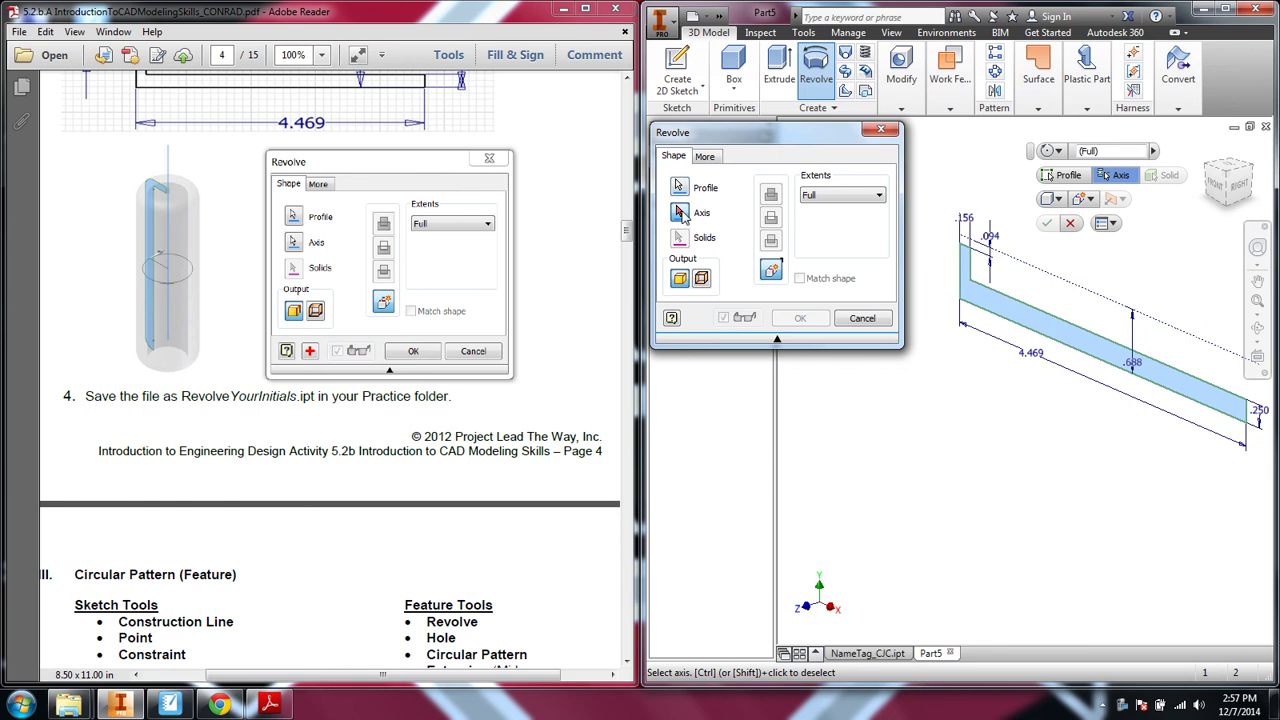
pyautogui.click(1058, 280)
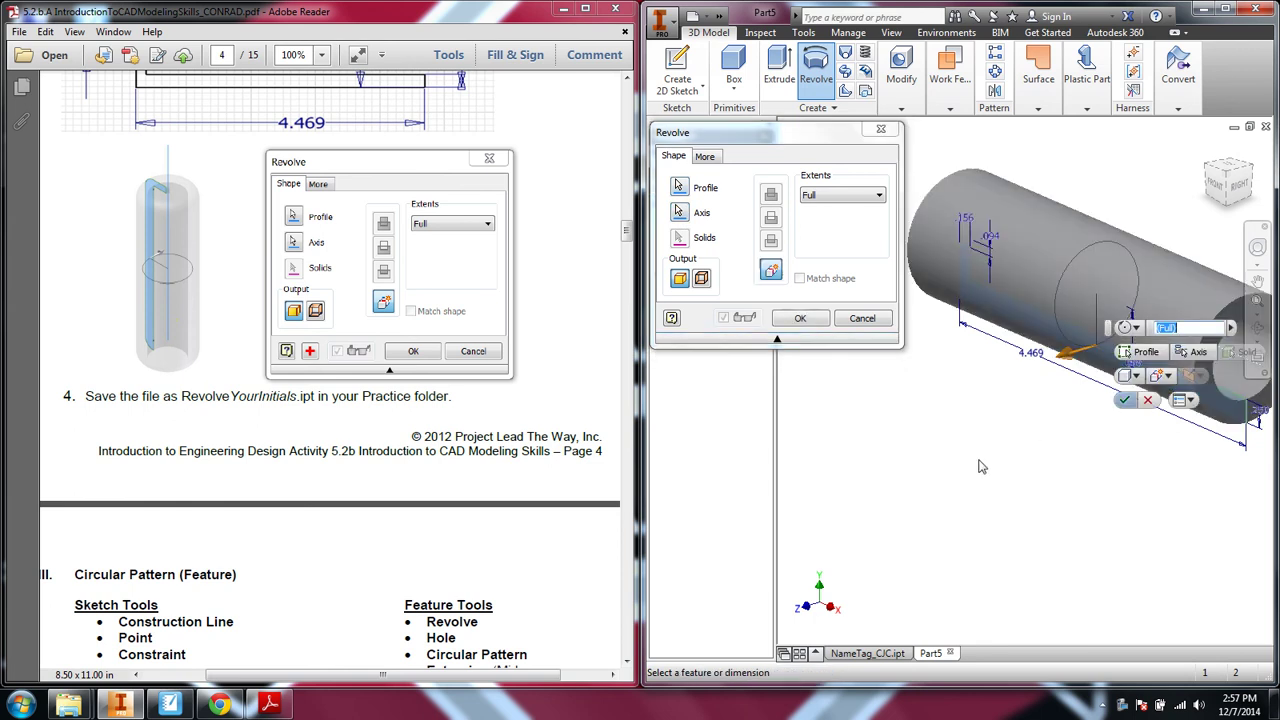
pyautogui.click(1124, 399)
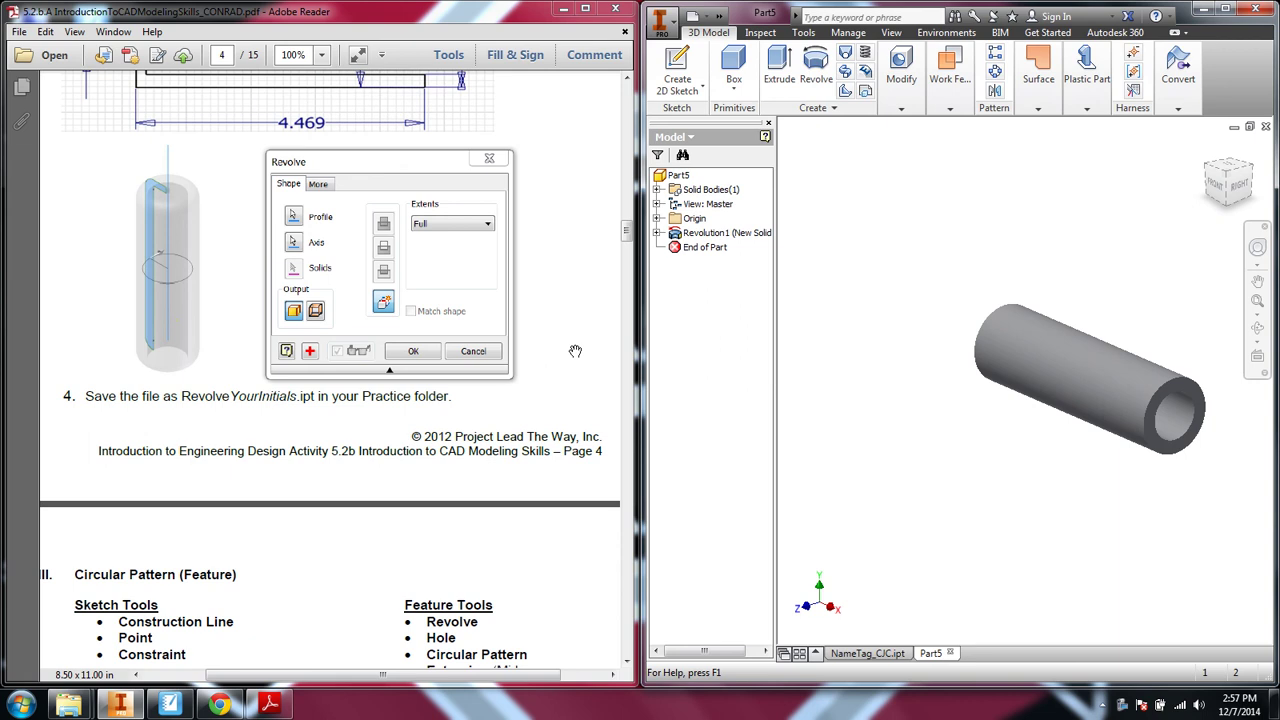
pyautogui.scroll(5, 570, 340)
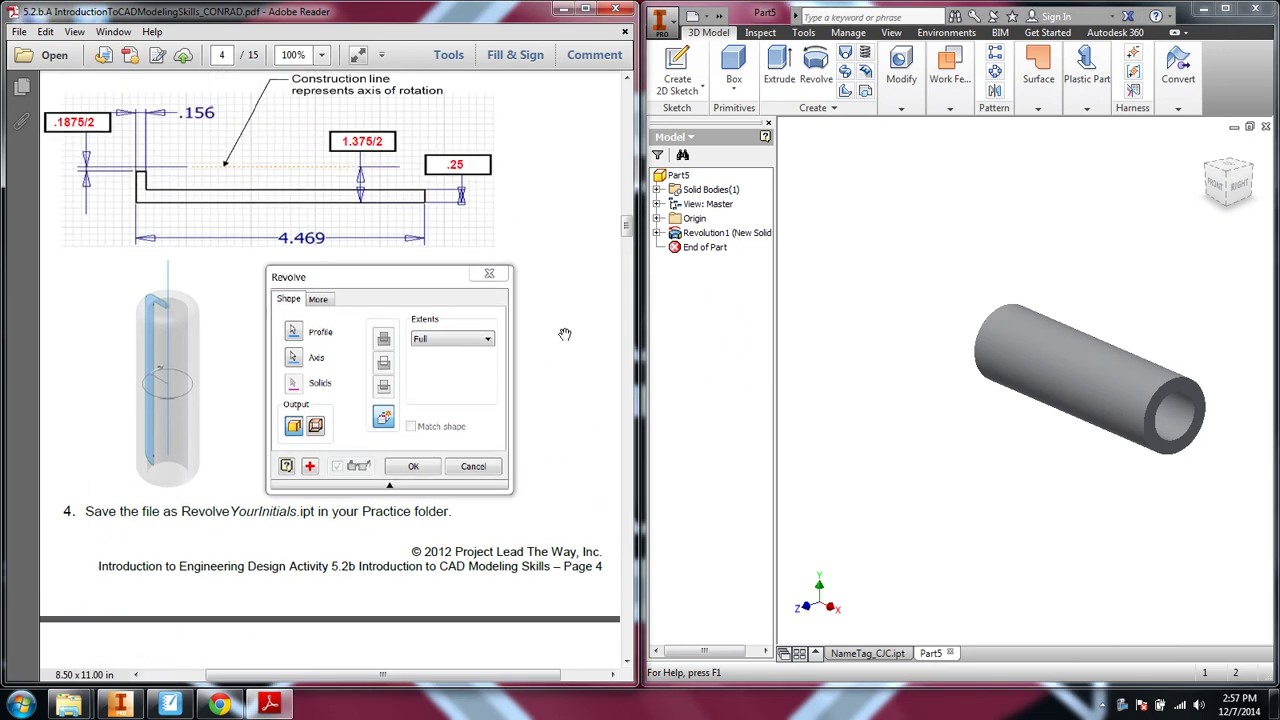
pyautogui.scroll(7, 484, 373)
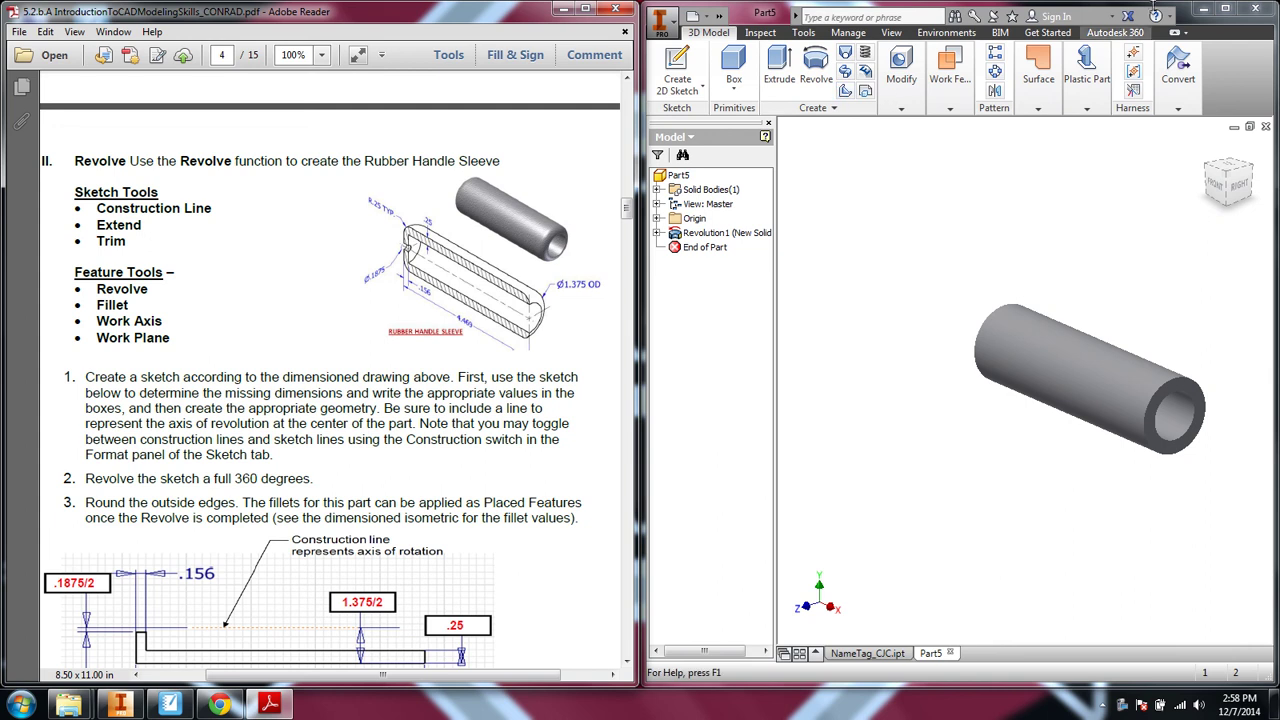
# Fillet both outer tube end edges at 0.25 in, then start Save for the part.
pyautogui.click(1225, 10)
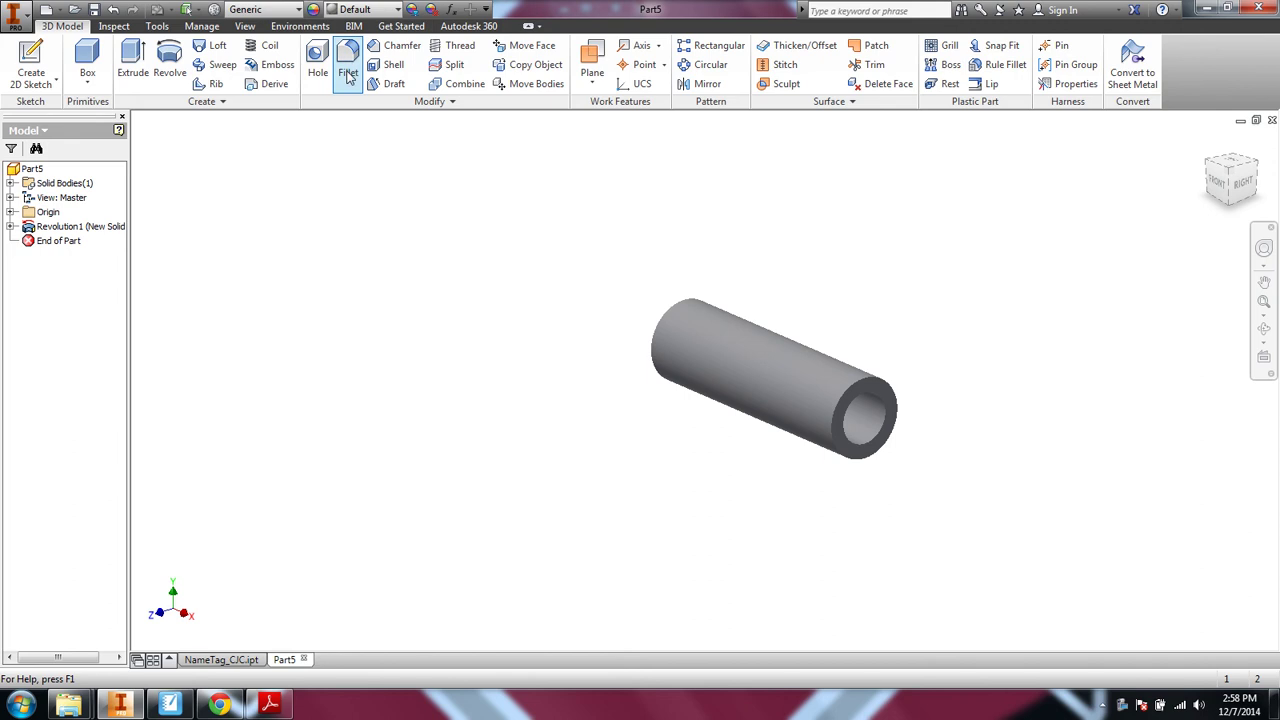
pyautogui.click(348, 74)
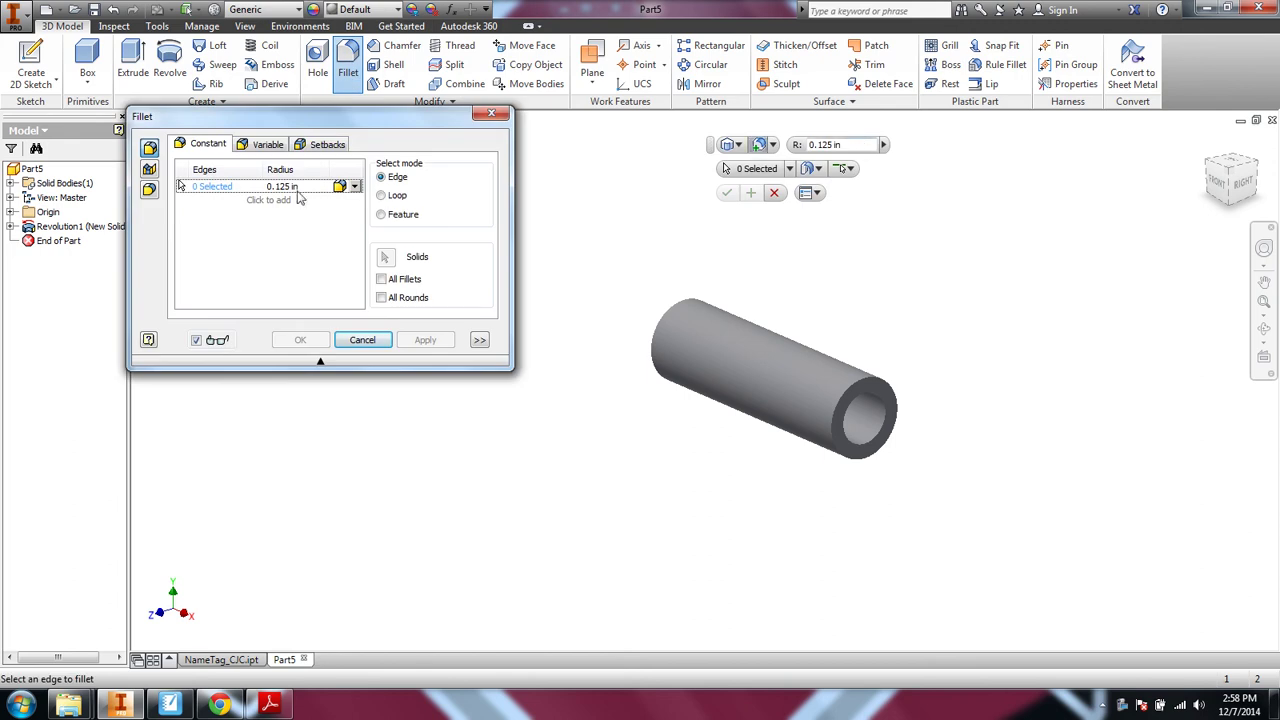
pyautogui.click(825, 145)
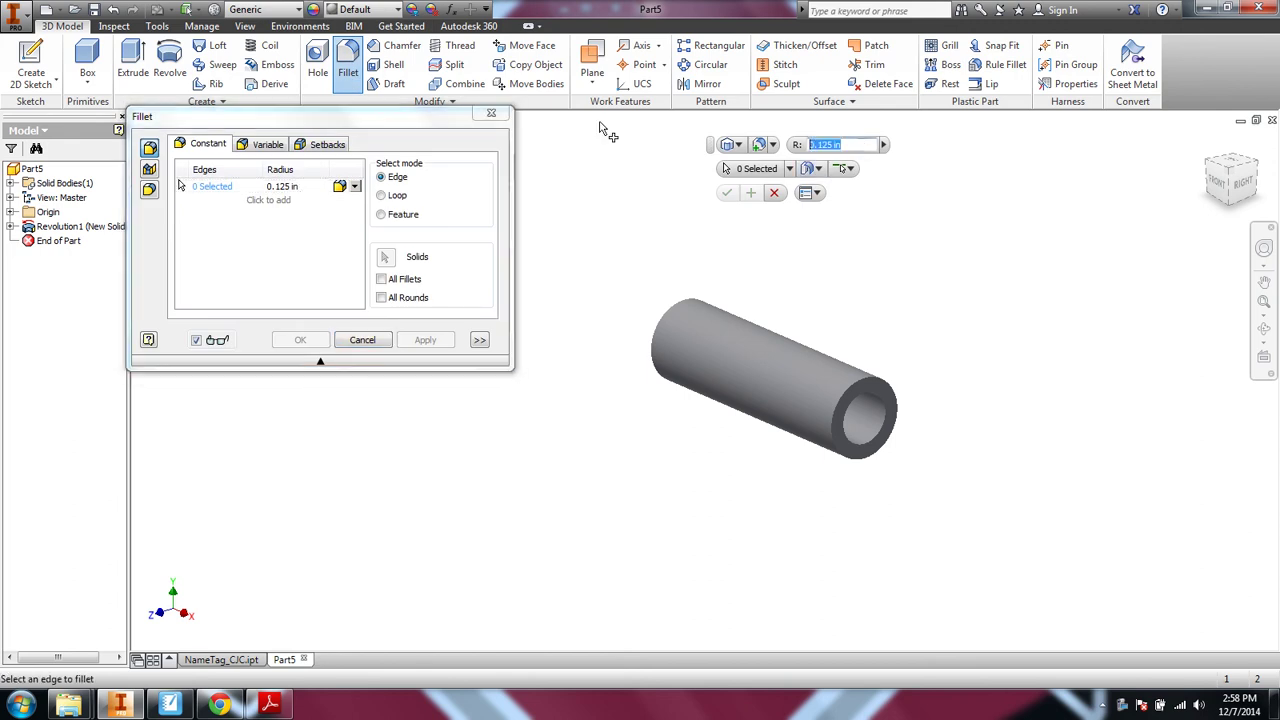
pyautogui.write('.25')
pyautogui.click(660, 322)
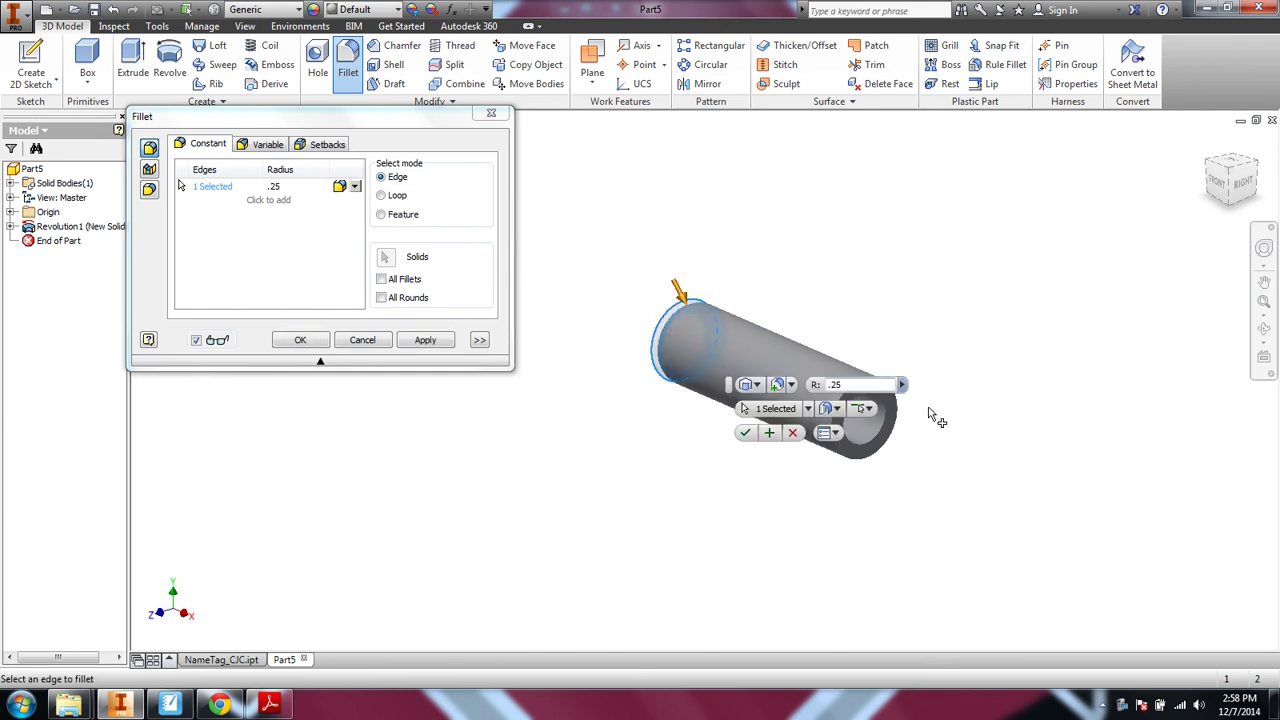
pyautogui.click(900, 423)
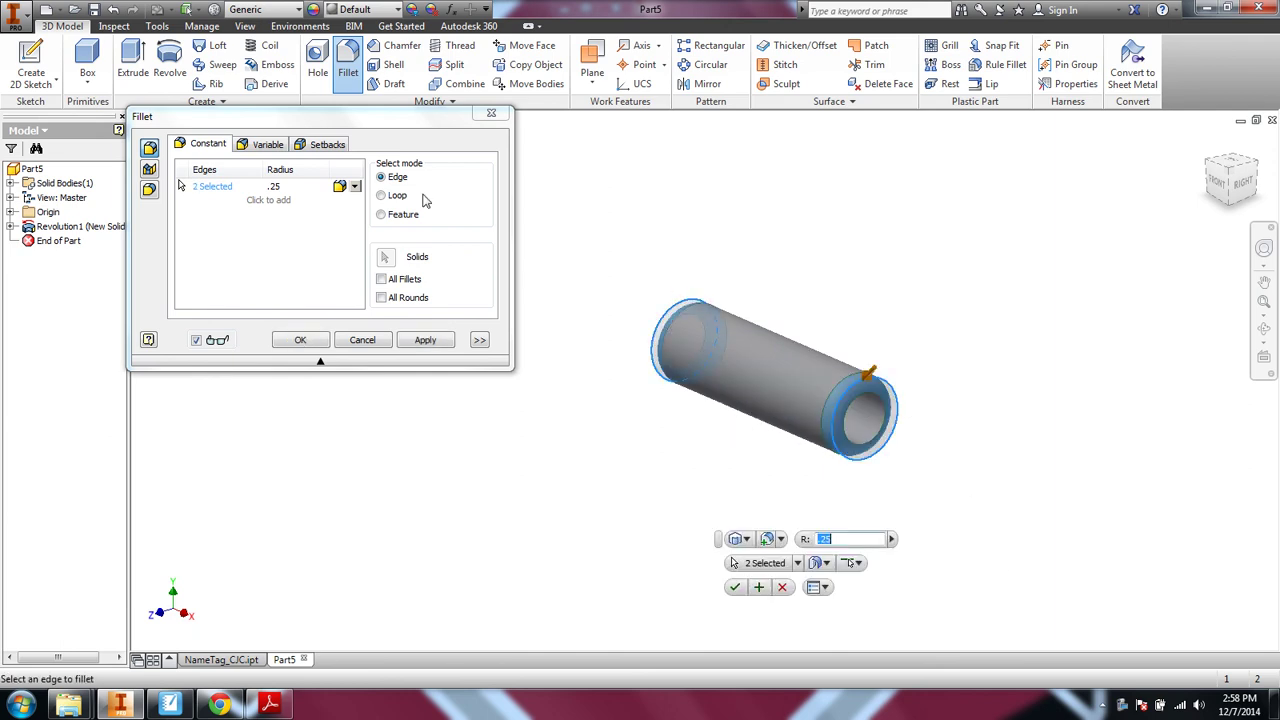
pyautogui.click(430, 342)
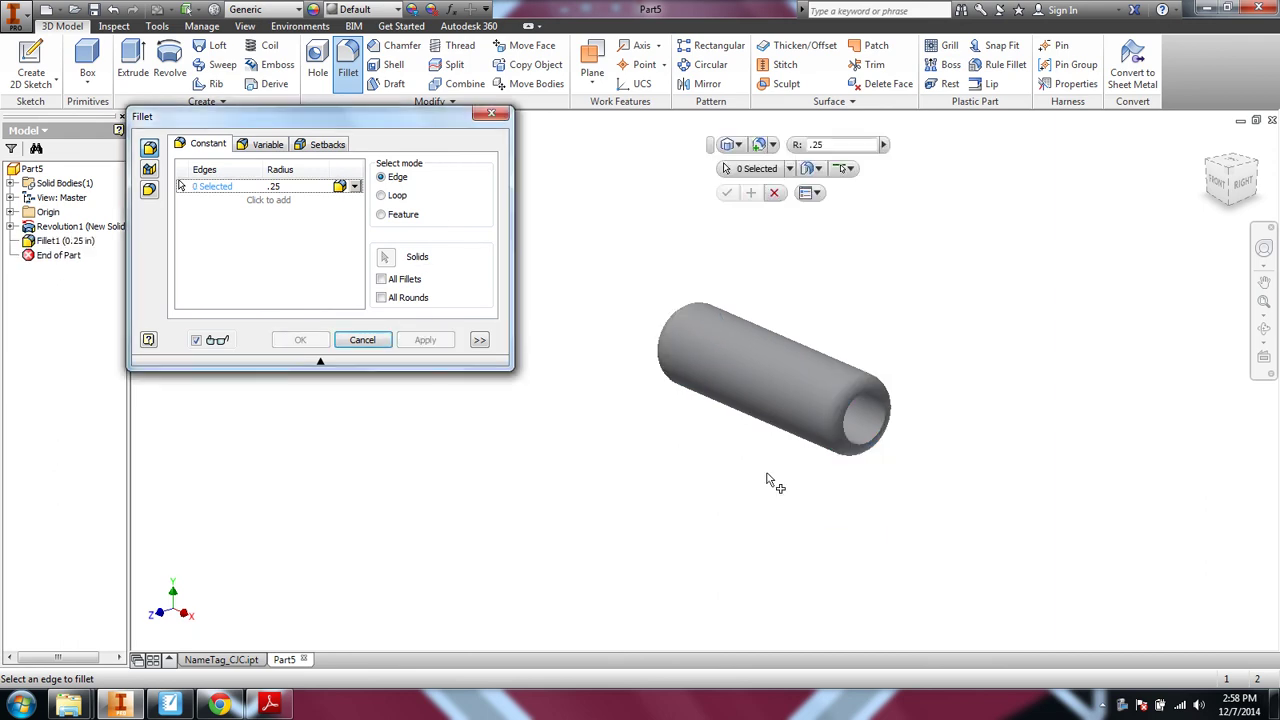
pyautogui.click(362, 340)
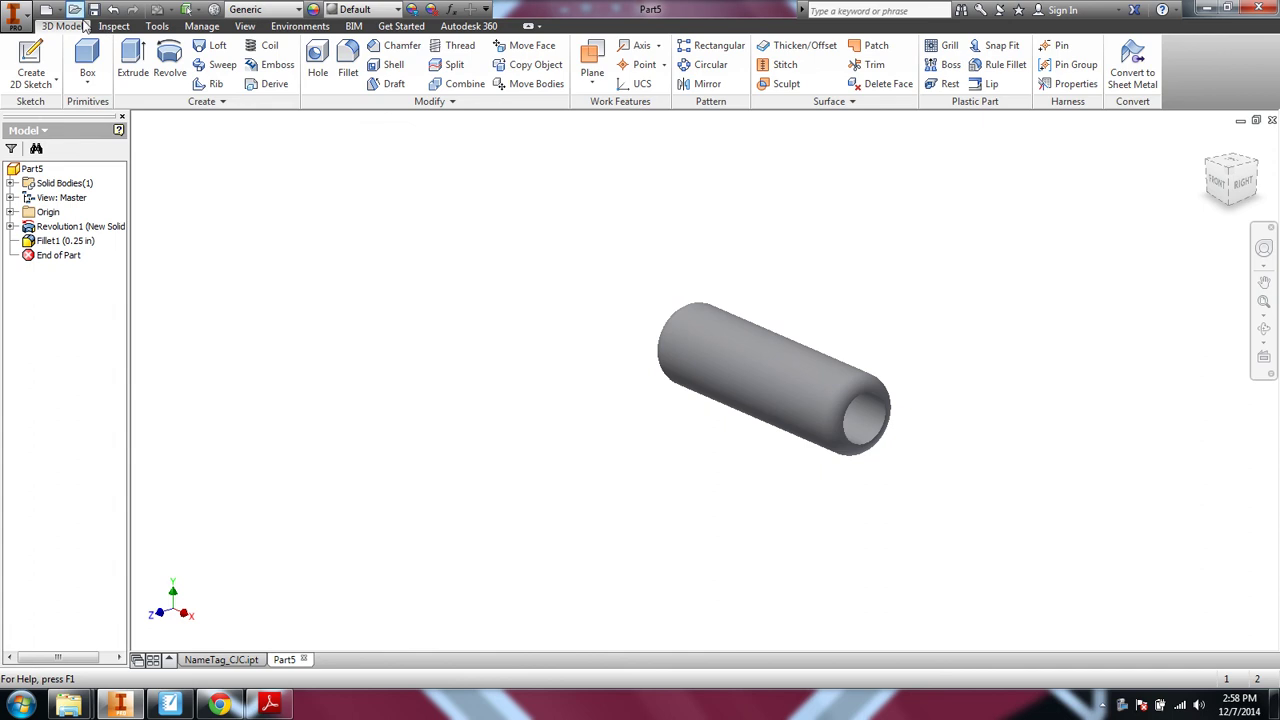
pyautogui.click(16, 16)
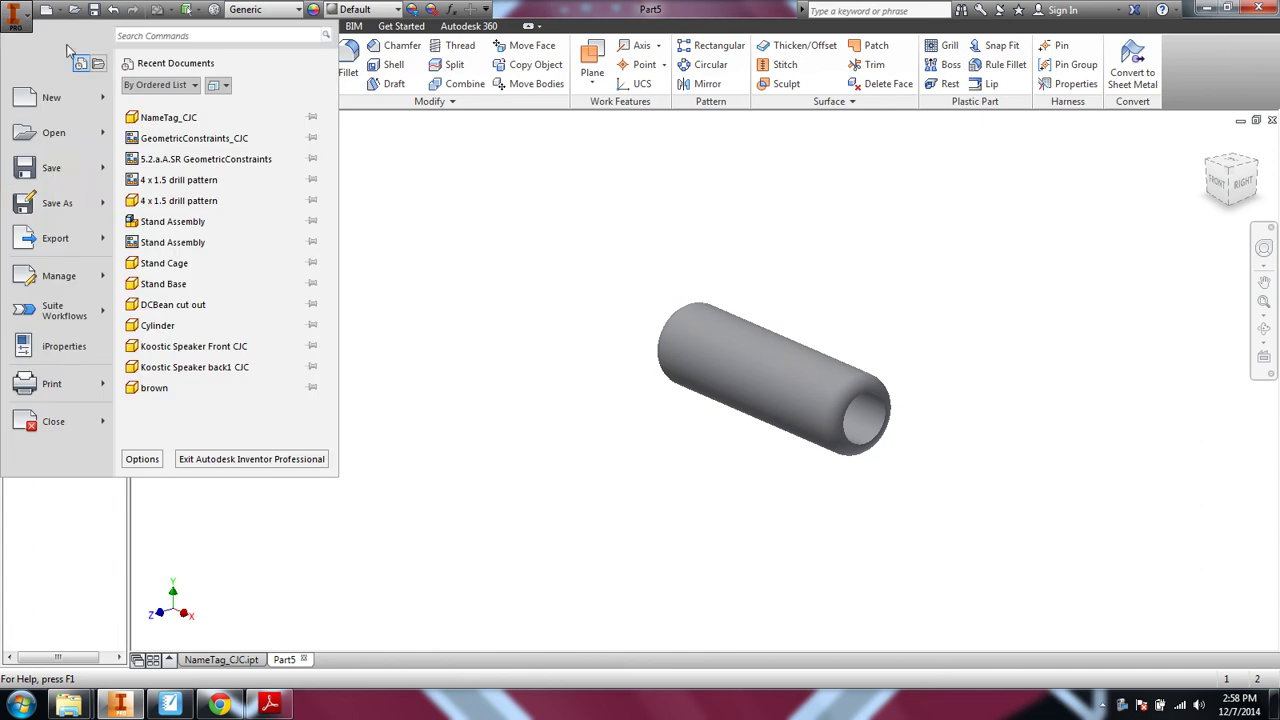
pyautogui.click(48, 168)
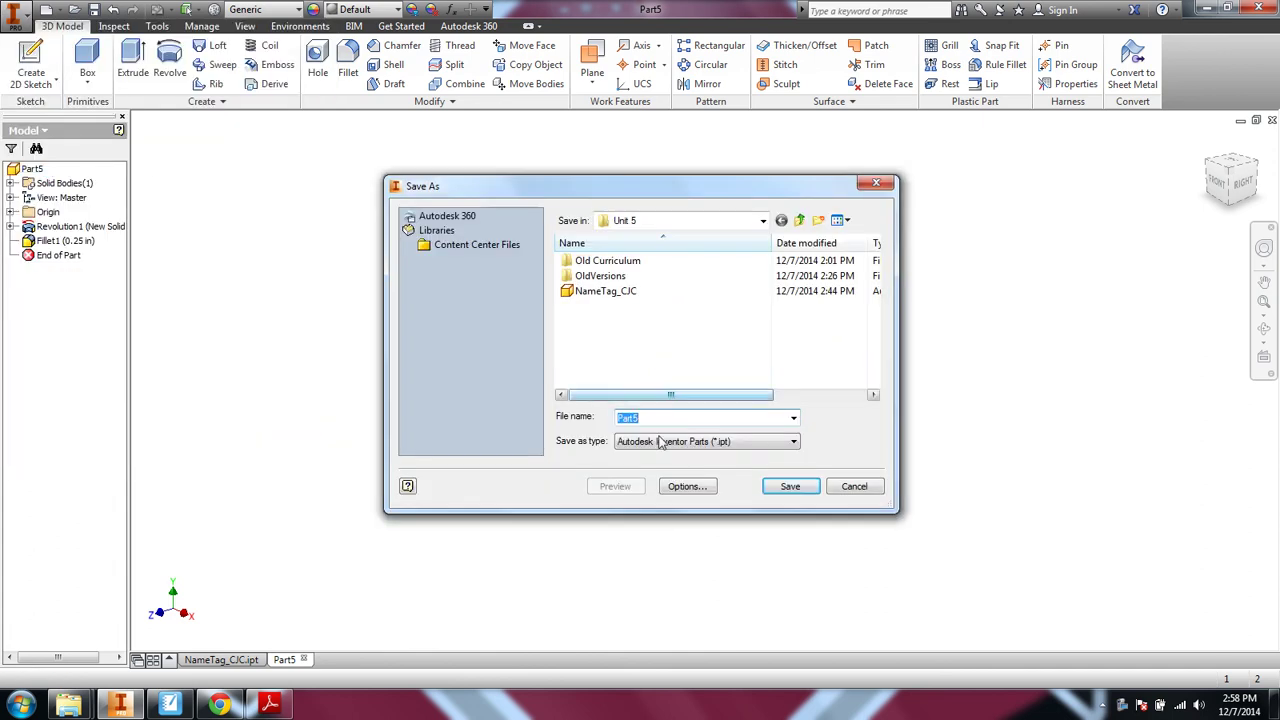